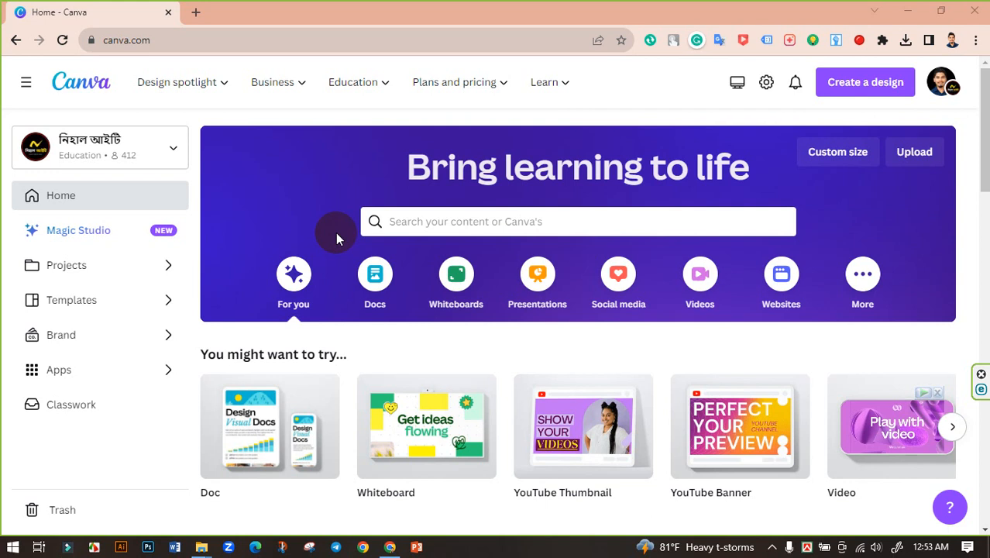
# Step: Search Canva's templates for 'thumbnail' using the recent search in the home search box
pyautogui.click(431, 220)
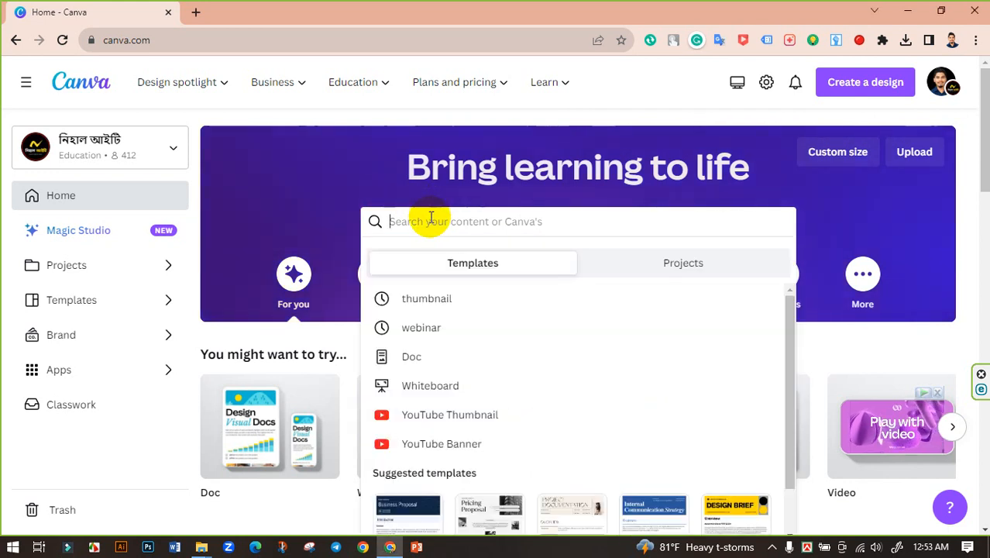
pyautogui.click(426, 299)
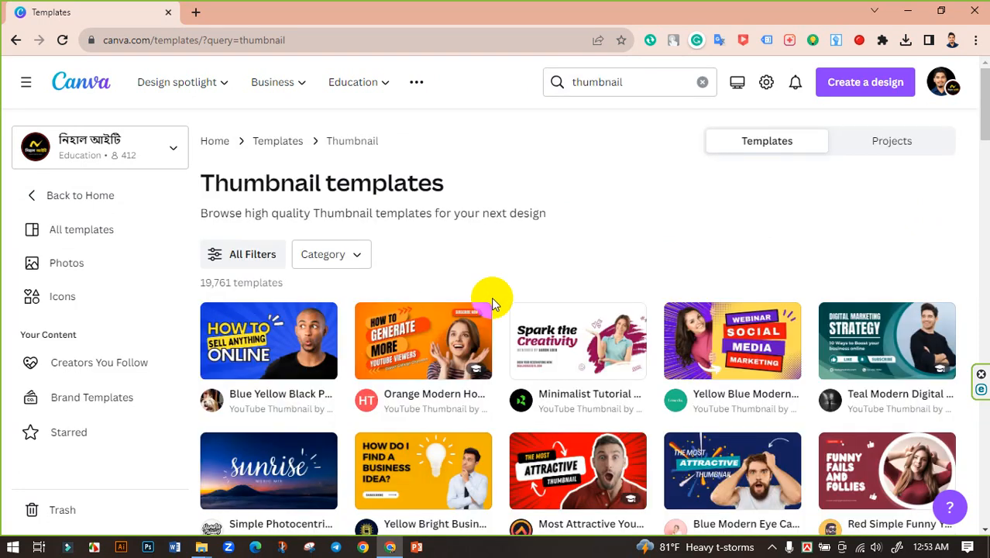
pyautogui.scroll(-2, 579, 309)
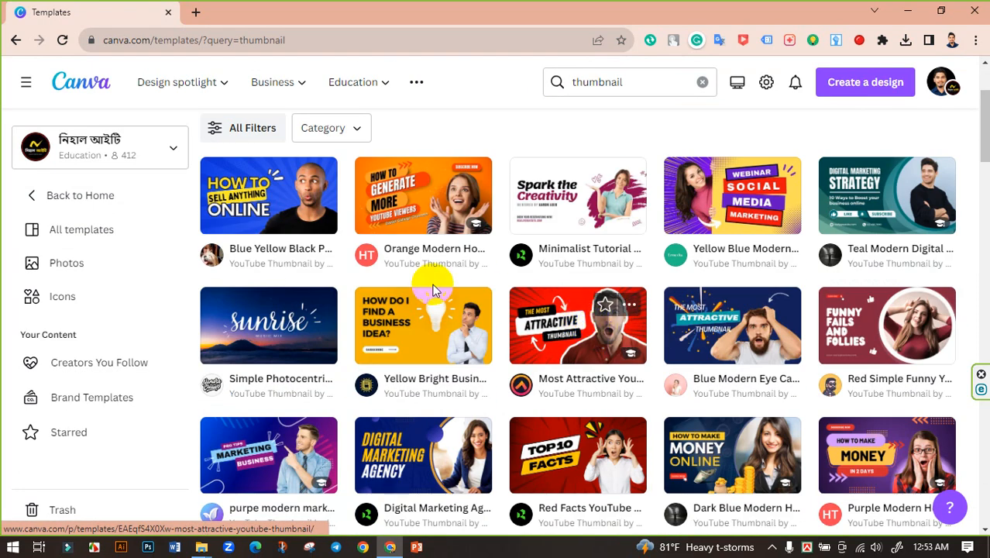
pyautogui.scroll(-3, 434, 290)
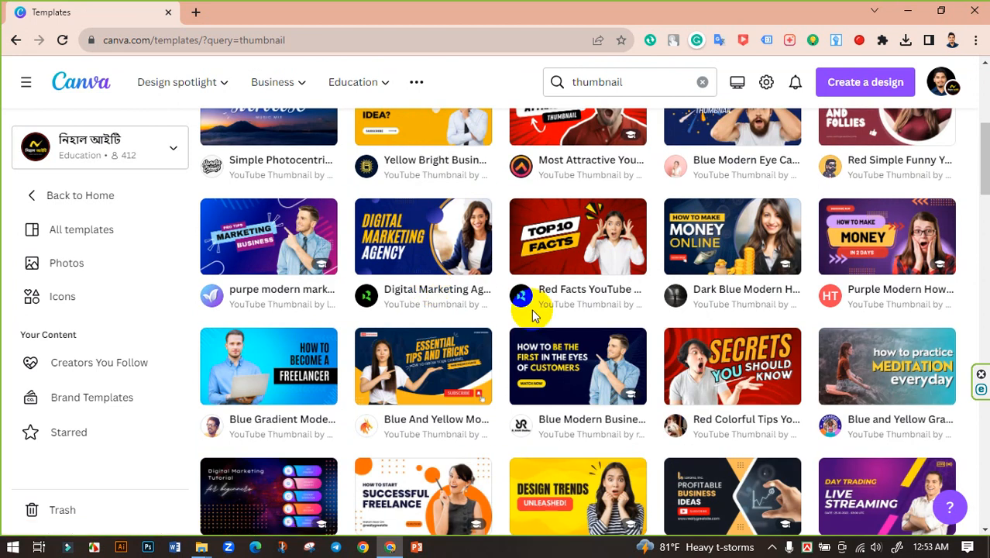
pyautogui.scroll(-3, 533, 315)
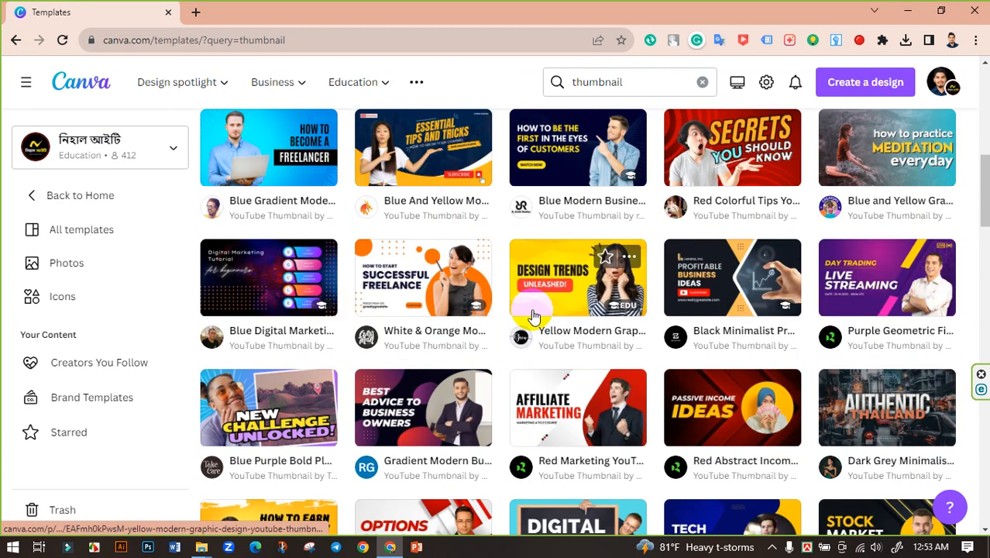
pyautogui.scroll(-2, 601, 326)
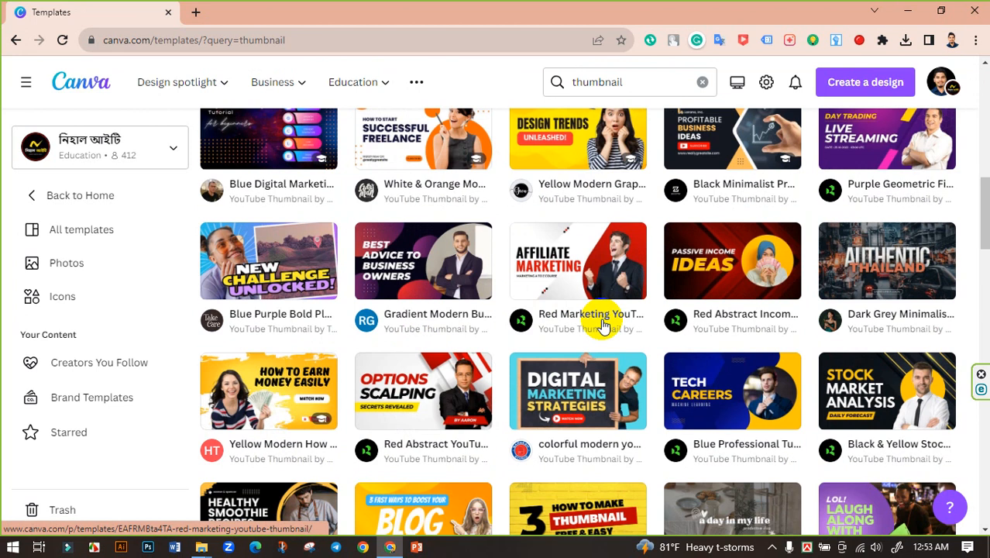
pyautogui.scroll(-3, 592, 318)
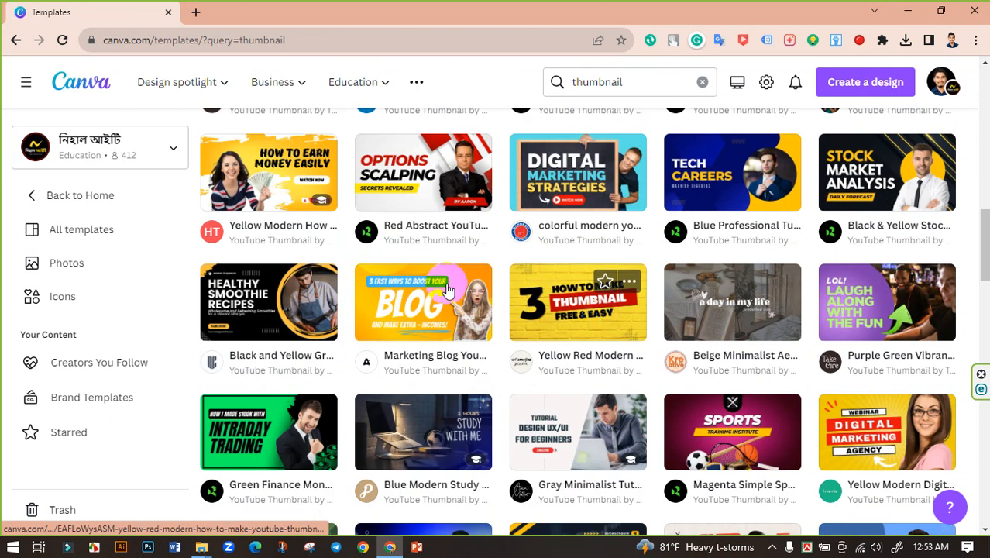
# Step: From the Marketing Blog preview's similar designs, open The Best Mobile Games template for customising
pyautogui.click(418, 315)
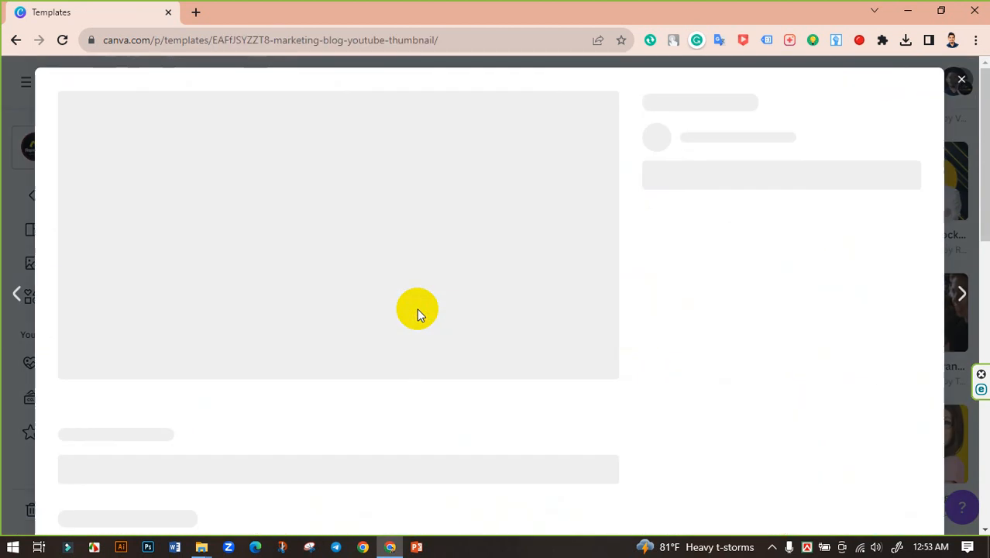
pyautogui.scroll(-1, 554, 243)
pyautogui.scroll(-3, 404, 232)
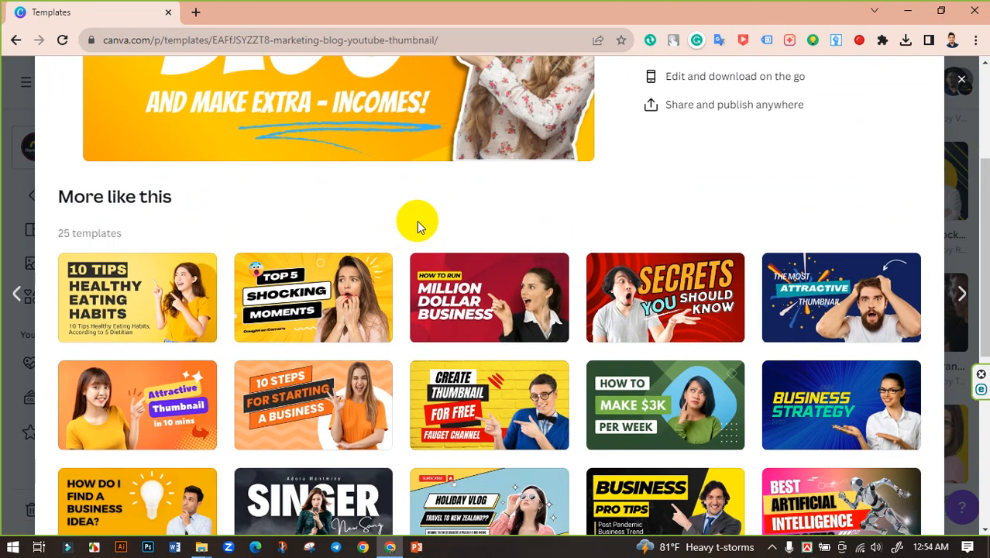
pyautogui.scroll(3, 416, 221)
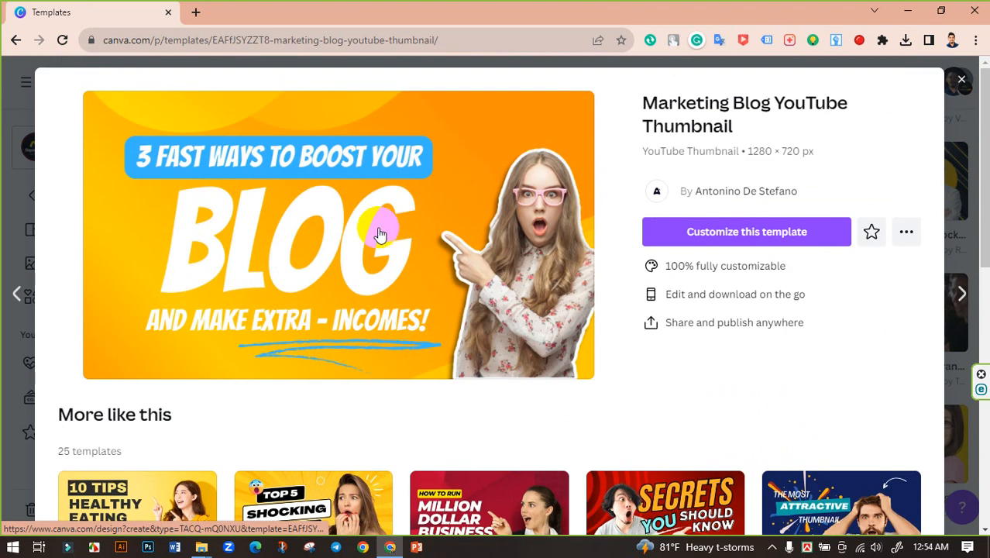
pyautogui.scroll(-4, 572, 230)
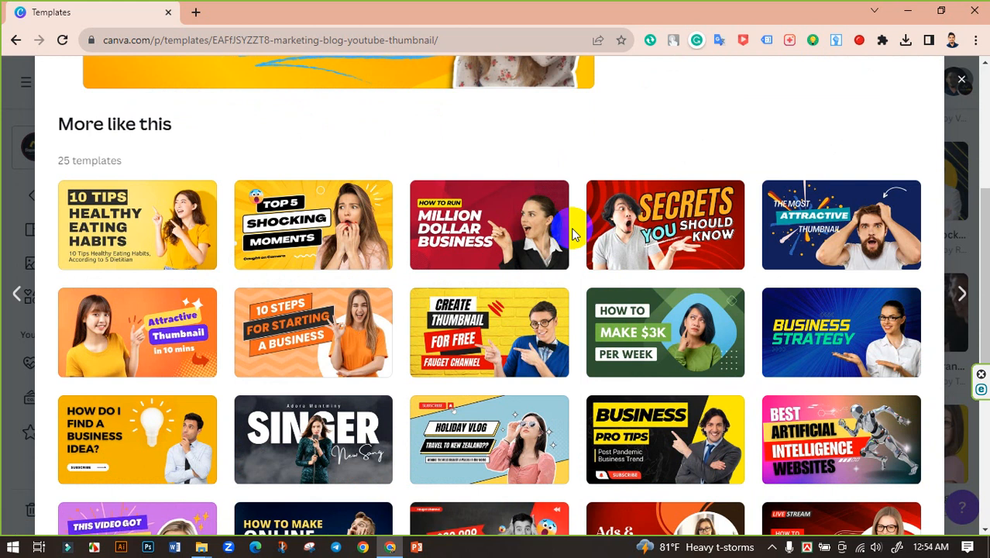
pyautogui.scroll(-2, 571, 231)
pyautogui.scroll(-2, 574, 234)
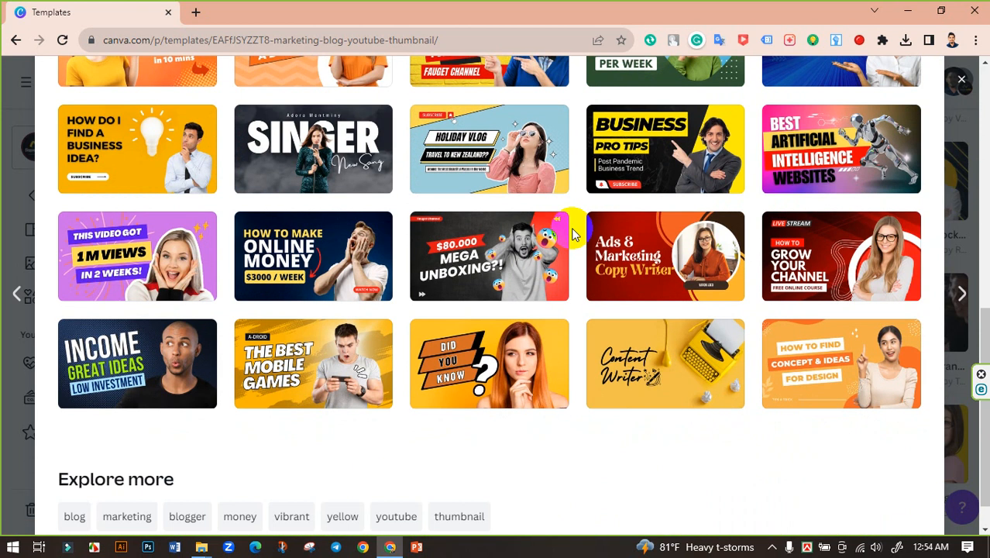
pyautogui.click(315, 350)
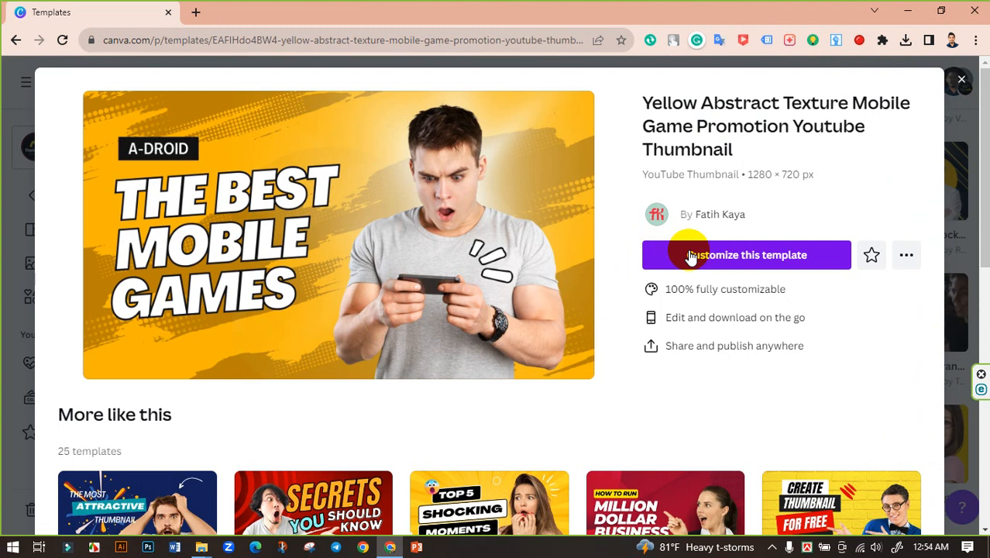
pyautogui.click(706, 256)
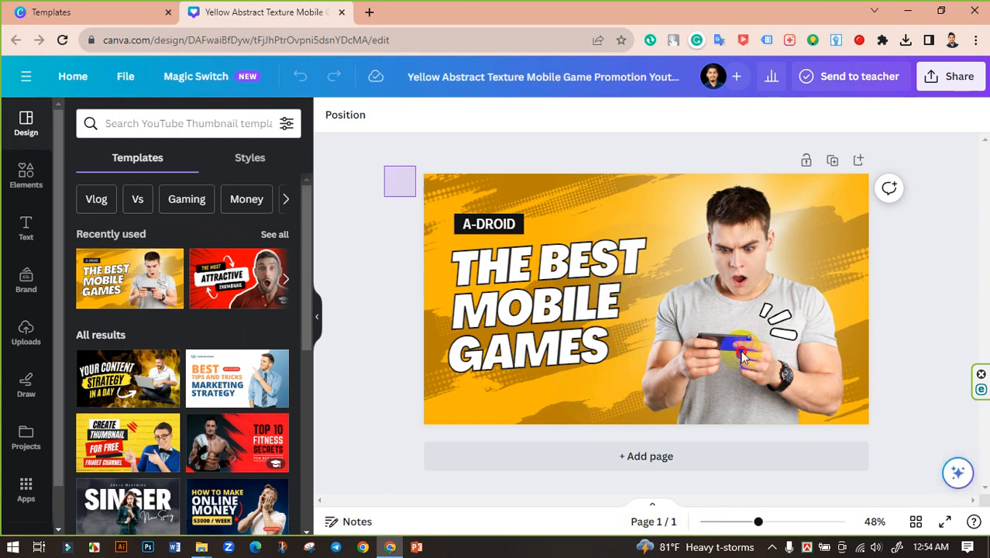
# Step: Select the man's photo and the MOBILE text, undoing an accidental move of MOBILE
pyautogui.moveTo(741, 350); pyautogui.dragTo(912, 336)
pyautogui.click(913, 336)
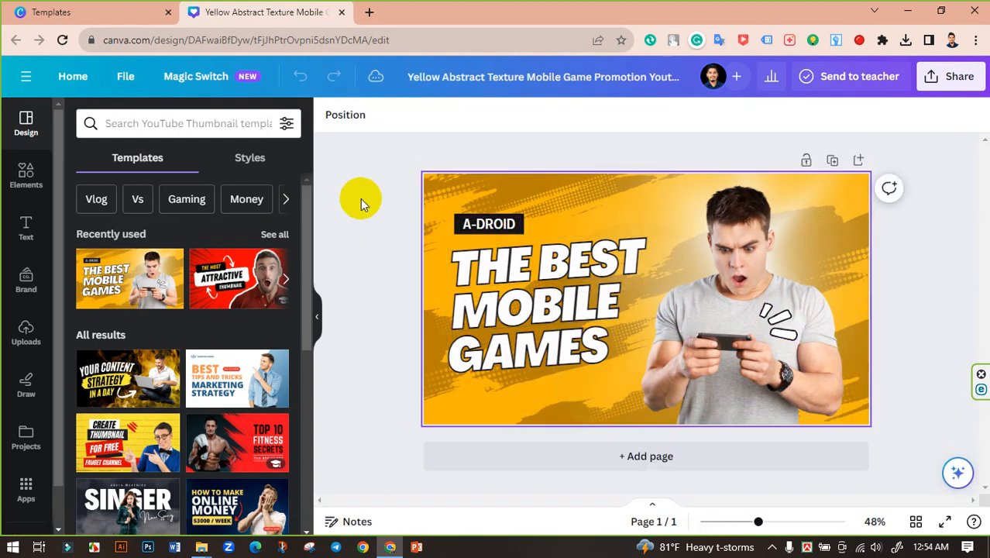
pyautogui.moveTo(366, 150); pyautogui.dragTo(875, 422)
pyautogui.click(900, 310)
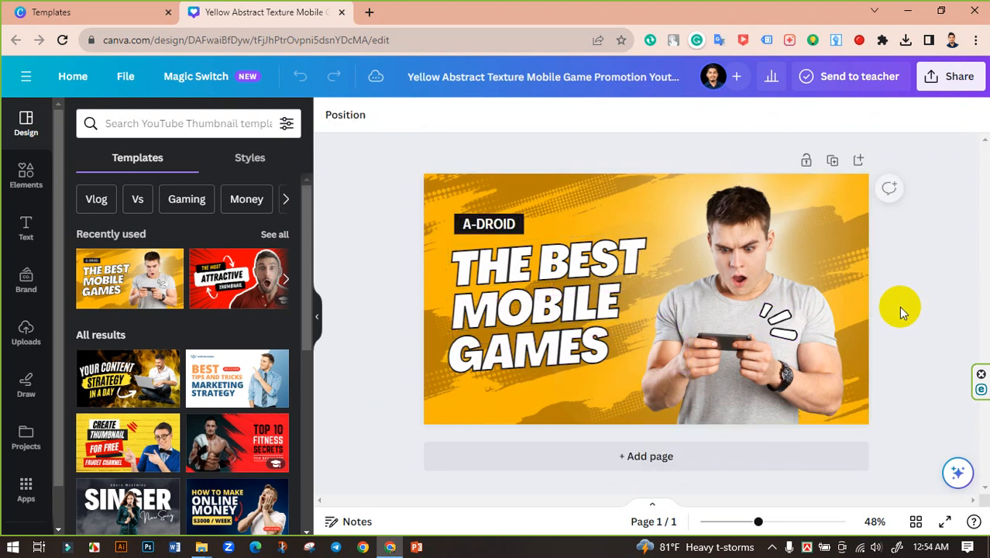
pyautogui.click(752, 313)
pyautogui.click(579, 300)
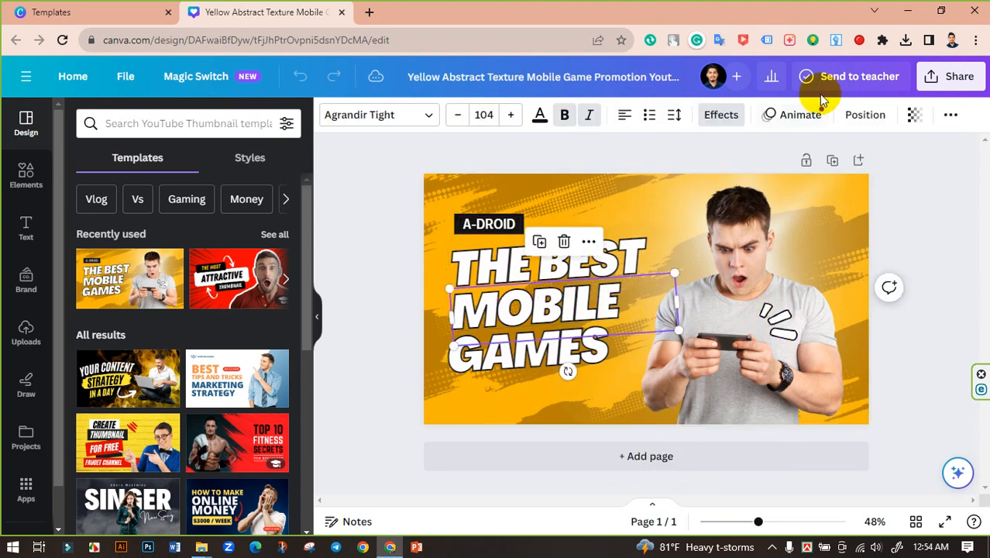
pyautogui.click(786, 114)
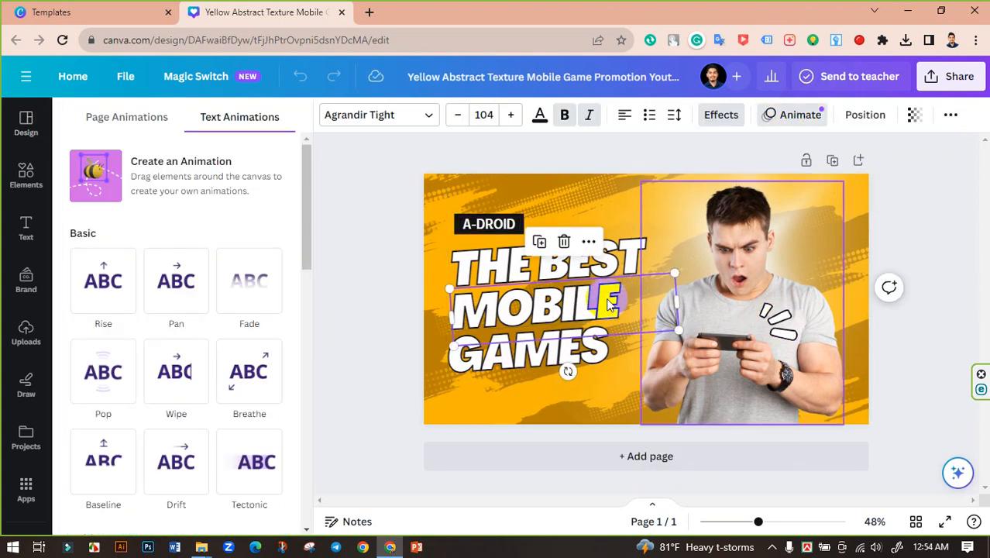
pyautogui.moveTo(495, 317); pyautogui.dragTo(542, 351)
pyautogui.hotkey('ctrl', 'z')
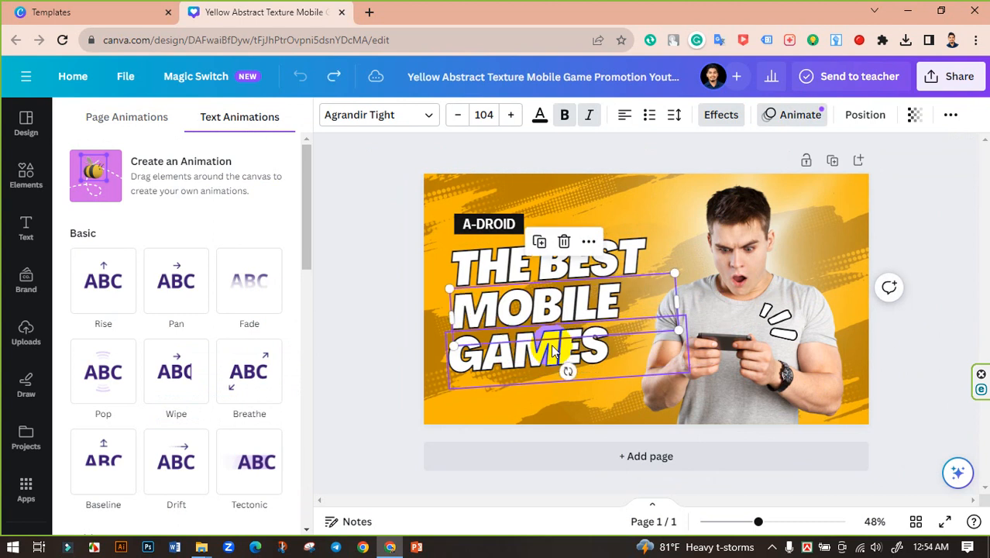
pyautogui.click(377, 288)
# Step: Select the THE BEST text and start a custom Create an Animation path for it
pyautogui.click(505, 222)
pyautogui.click(406, 280)
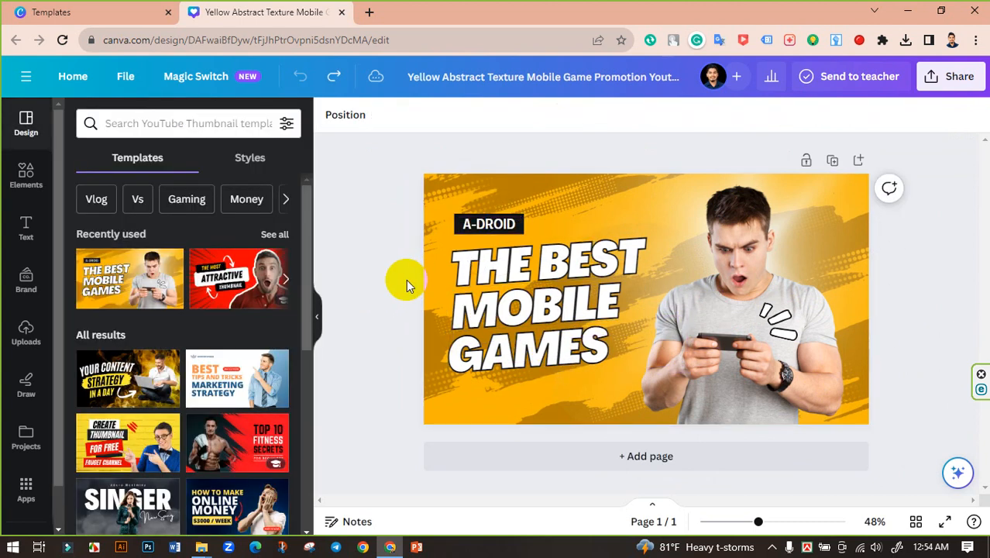
pyautogui.click(516, 267)
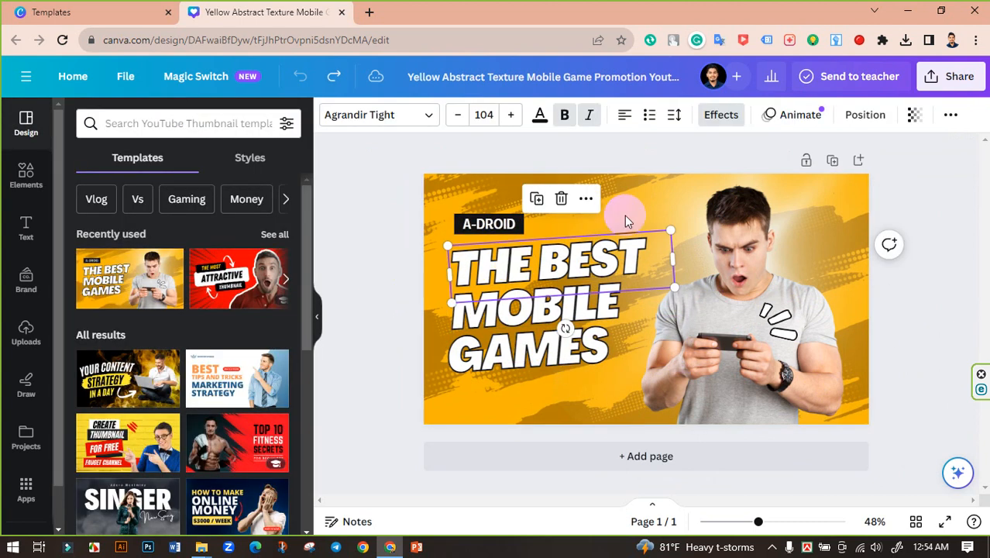
pyautogui.click(800, 118)
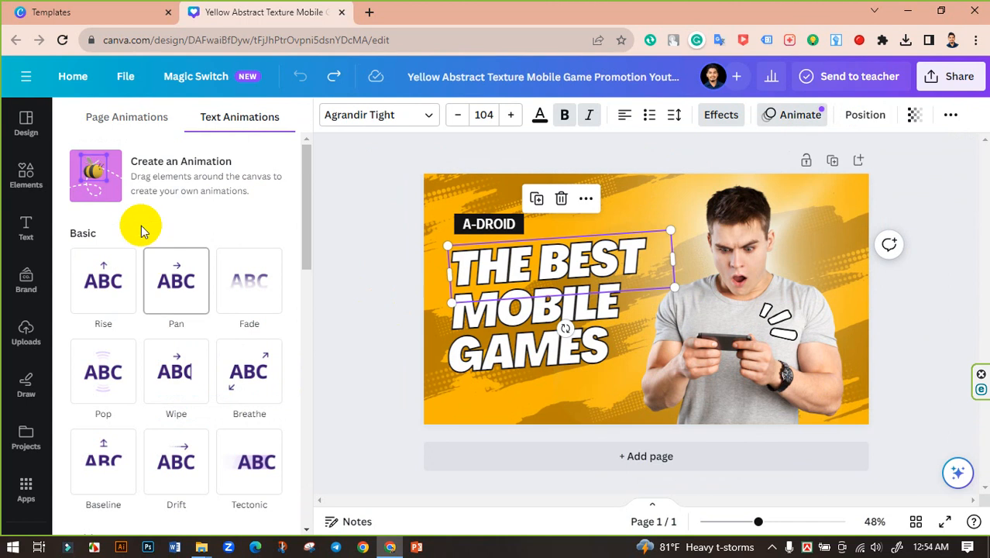
pyautogui.click(163, 172)
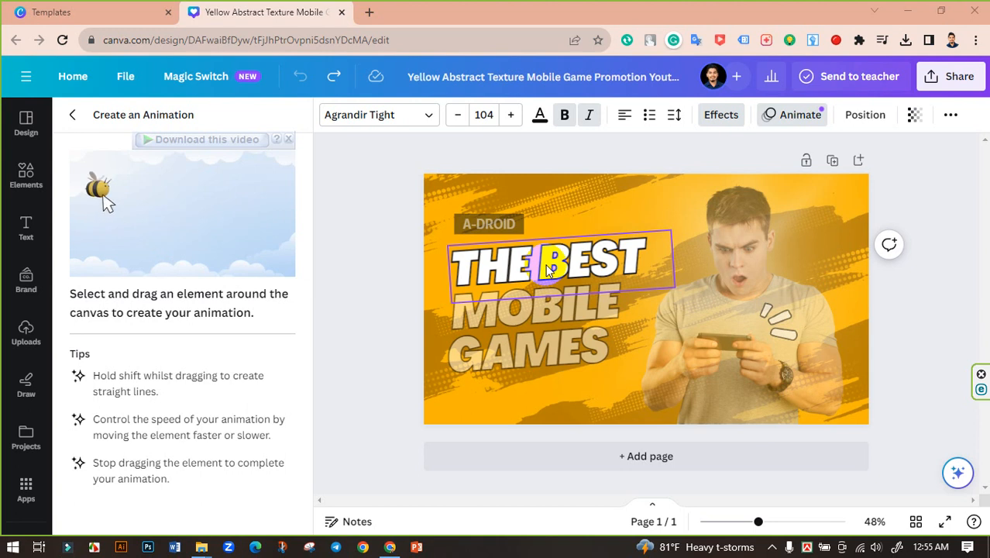
# Step: Record a dragged motion path for THE BEST across the canvas and finish the animation
pyautogui.moveTo(546, 270)
pyautogui.mouseDown()
pyautogui.moveTo(579, 220)
pyautogui.moveTo(646, 217)
pyautogui.moveTo(980, 246)
pyautogui.moveTo(965, 339)
pyautogui.moveTo(922, 430)
pyautogui.moveTo(890, 468)
pyautogui.moveTo(741, 538)
pyautogui.moveTo(628, 550)
pyautogui.moveTo(487, 530)
pyautogui.moveTo(346, 498)
pyautogui.moveTo(298, 476)
pyautogui.moveTo(305, 431)
pyautogui.moveTo(332, 388)
pyautogui.moveTo(485, 377)
pyautogui.mouseUp()
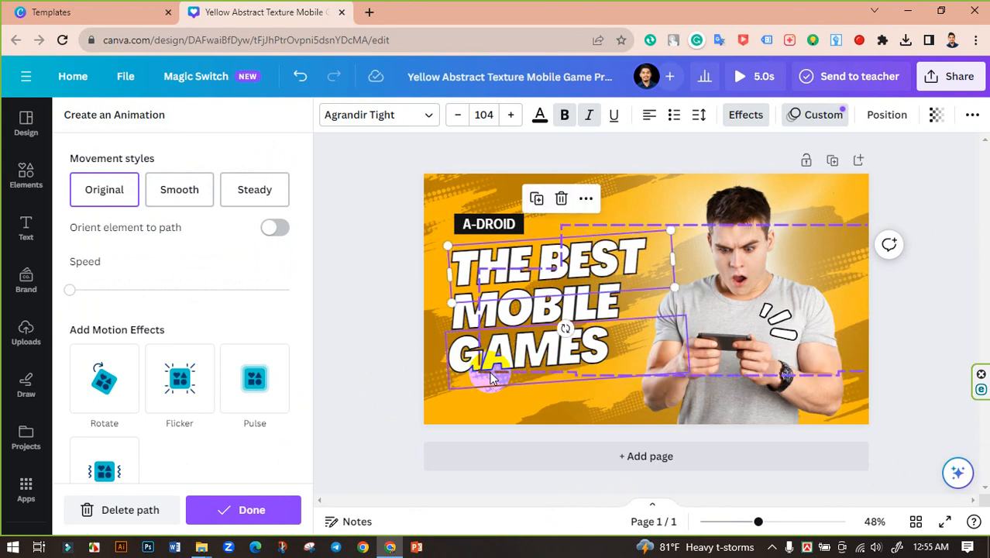
pyautogui.click(375, 301)
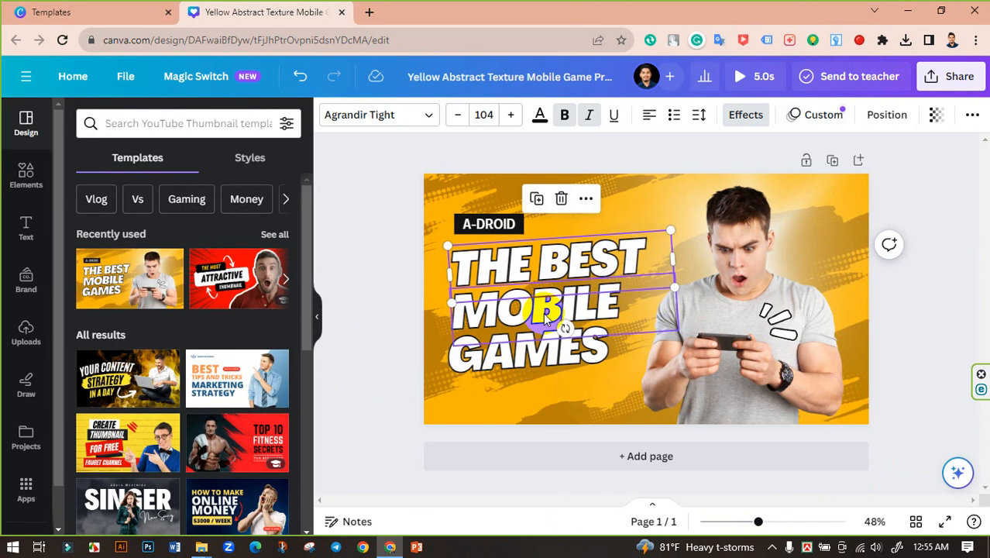
# Step: Record a custom path for MOBILE, dragging it off toward the bottom-left and back onto the design
pyautogui.click(543, 312)
pyautogui.click(802, 116)
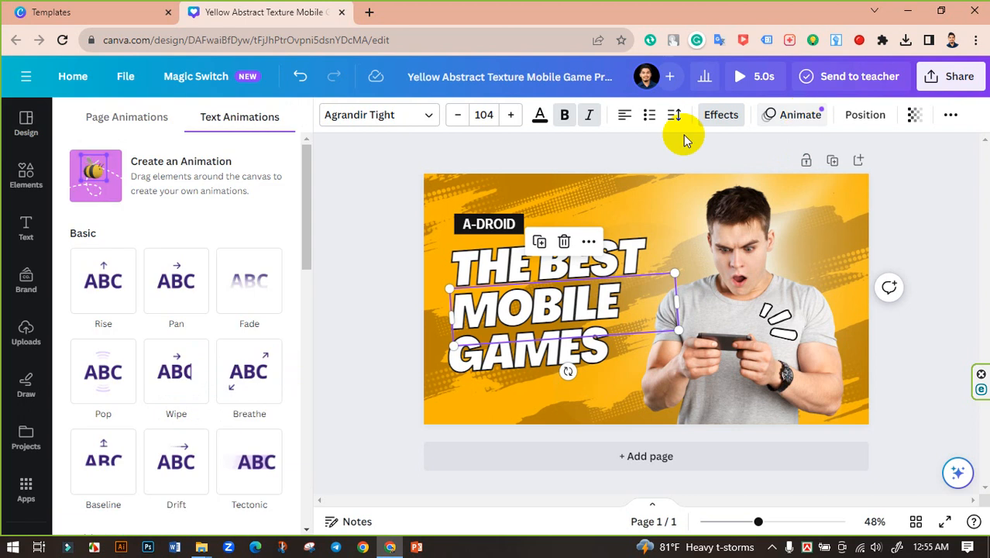
pyautogui.click(186, 167)
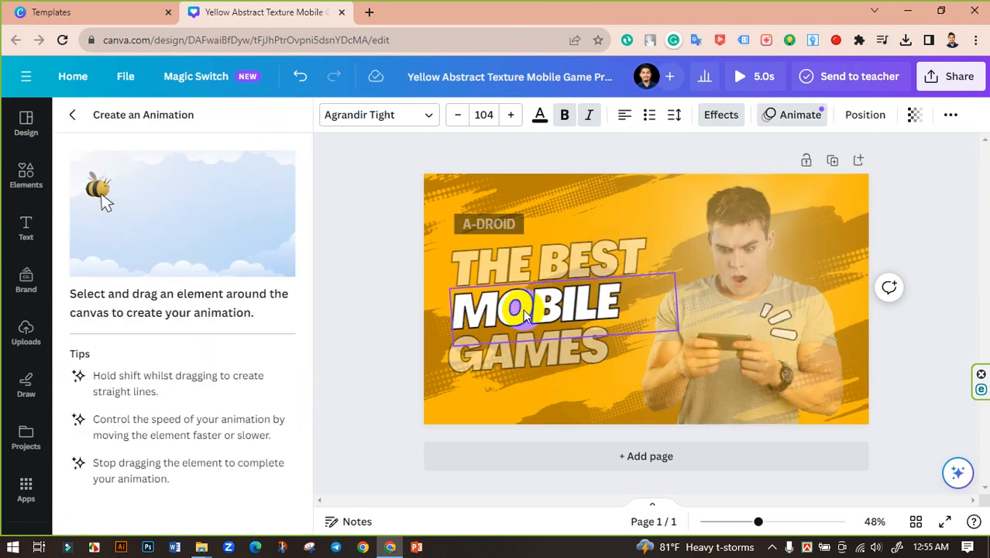
pyautogui.moveTo(523, 309)
pyautogui.mouseDown()
pyautogui.moveTo(769, 311)
pyautogui.moveTo(843, 298)
pyautogui.moveTo(782, 190)
pyautogui.moveTo(393, 189)
pyautogui.moveTo(366, 221)
pyautogui.moveTo(365, 452)
pyautogui.mouseUp()
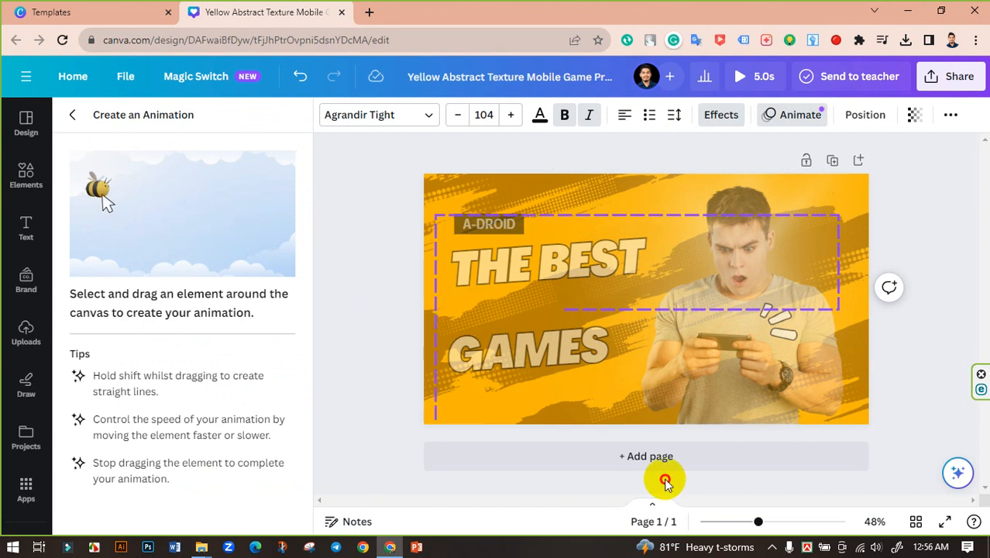
pyautogui.moveTo(664, 482)
pyautogui.mouseDown()
pyautogui.moveTo(692, 404)
pyautogui.moveTo(642, 340)
pyautogui.moveTo(560, 280)
pyautogui.moveTo(507, 280)
pyautogui.moveTo(482, 249)
pyautogui.moveTo(493, 234)
pyautogui.moveTo(508, 239)
pyautogui.mouseUp()
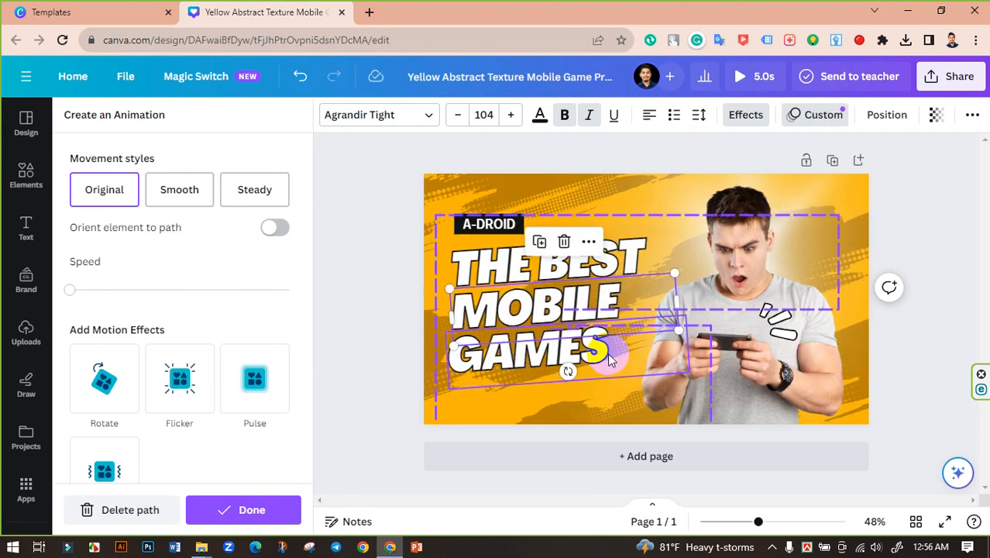
pyautogui.click(382, 297)
# Step: Undo the accidental MOBILE move so it sits in its original place, then reselect MOBILE
pyautogui.doubleClick(552, 313)
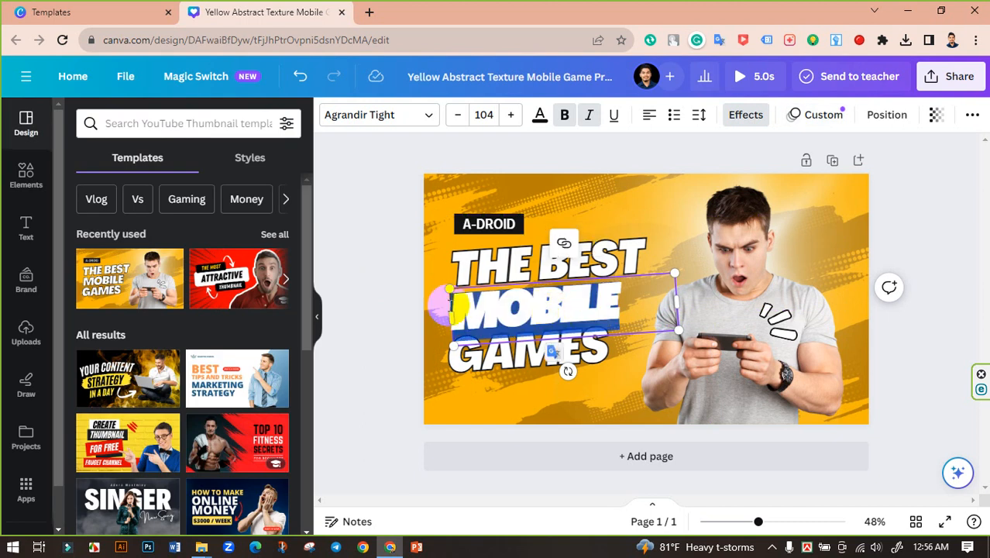
pyautogui.click(397, 306)
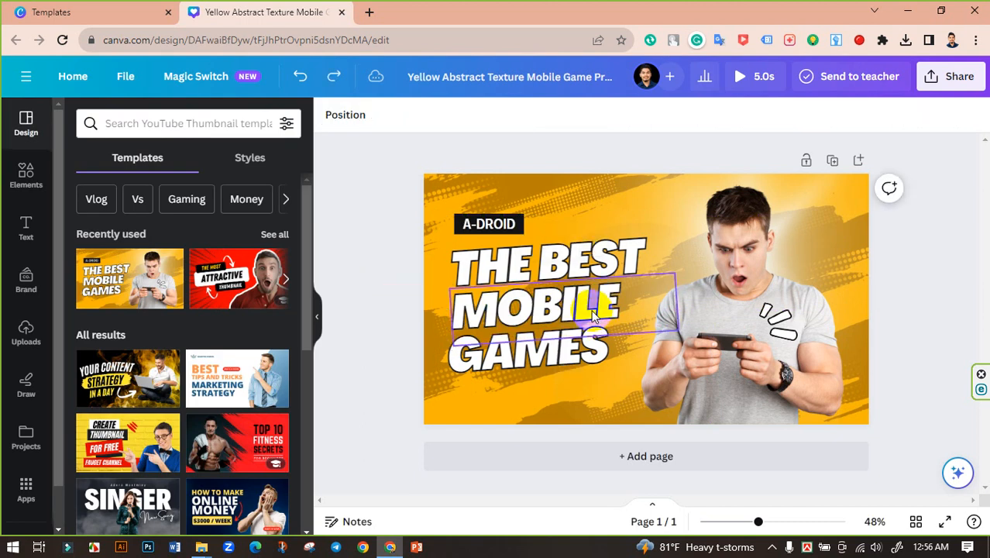
pyautogui.moveTo(561, 311); pyautogui.dragTo(643, 329)
pyautogui.hotkey('ctrl', 'z')
pyautogui.click(369, 298)
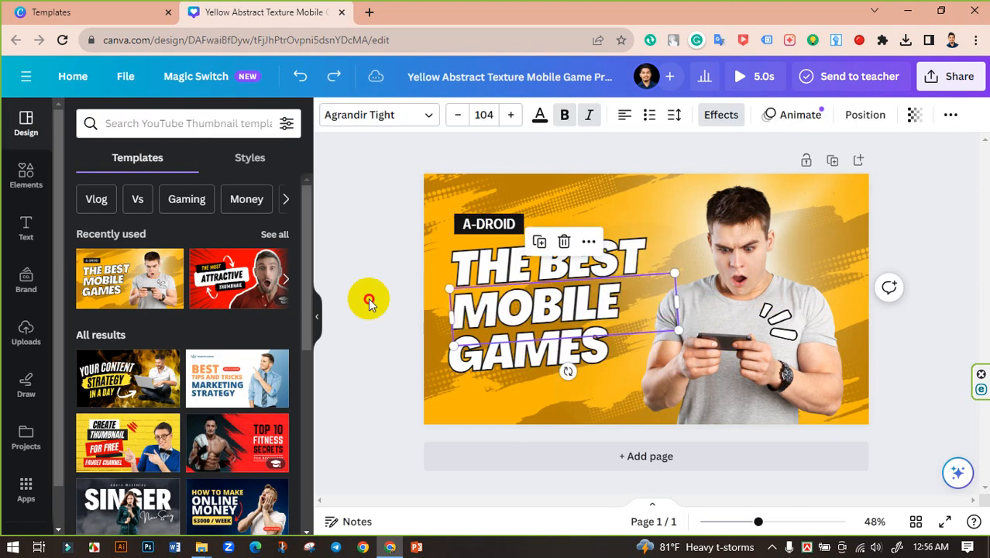
pyautogui.click(566, 271)
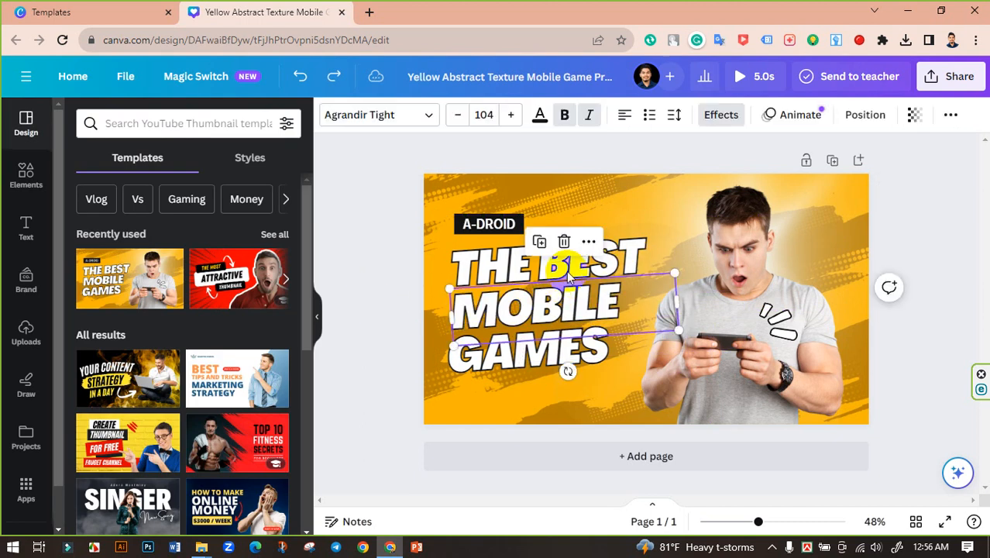
pyautogui.click(824, 124)
pyautogui.click(826, 126)
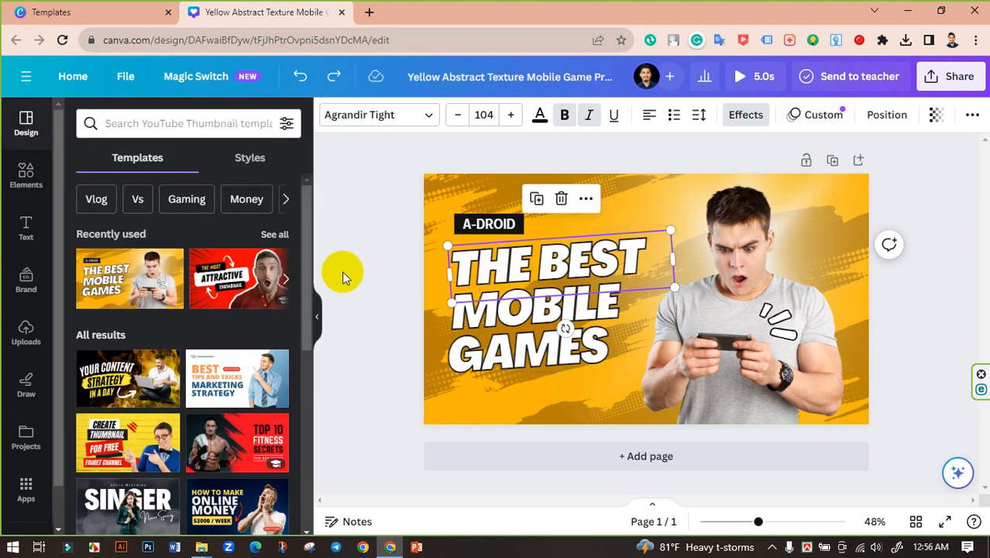
pyautogui.click(380, 263)
pyautogui.click(538, 308)
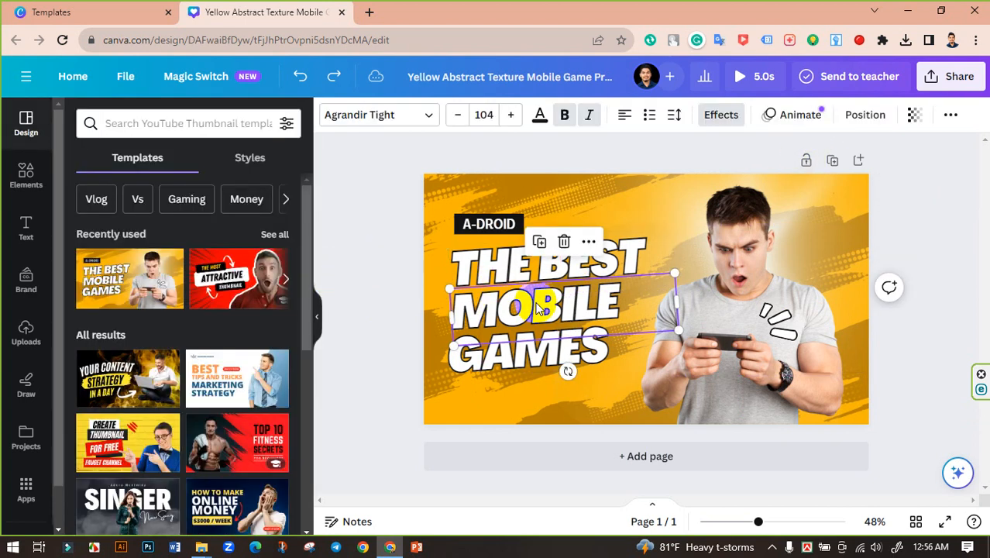
# Step: Record a custom motion path for MOBILE, dragging it up across the design
pyautogui.click(810, 120)
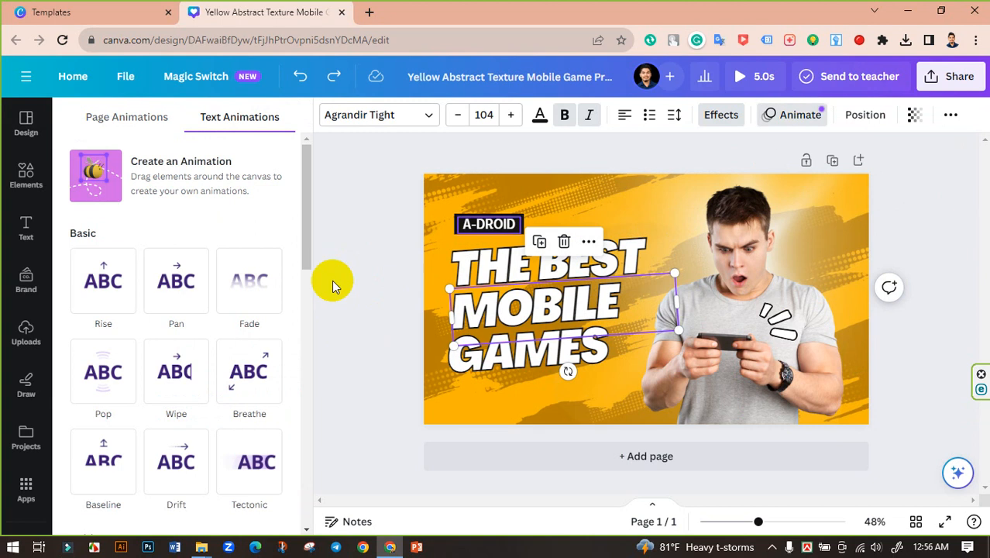
pyautogui.click(159, 192)
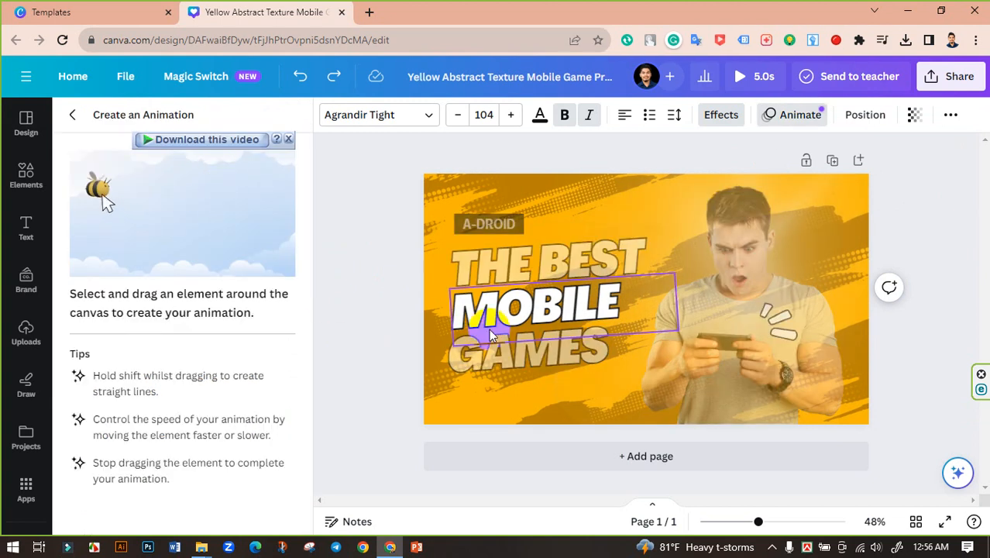
pyautogui.moveTo(529, 308)
pyautogui.mouseDown()
pyautogui.moveTo(588, 277)
pyautogui.moveTo(624, 186)
pyautogui.moveTo(736, 179)
pyautogui.moveTo(793, 194)
pyautogui.moveTo(805, 266)
pyautogui.moveTo(786, 330)
pyautogui.moveTo(649, 238)
pyautogui.moveTo(564, 227)
pyautogui.moveTo(560, 189)
pyautogui.moveTo(483, 206)
pyautogui.moveTo(465, 244)
pyautogui.mouseUp()
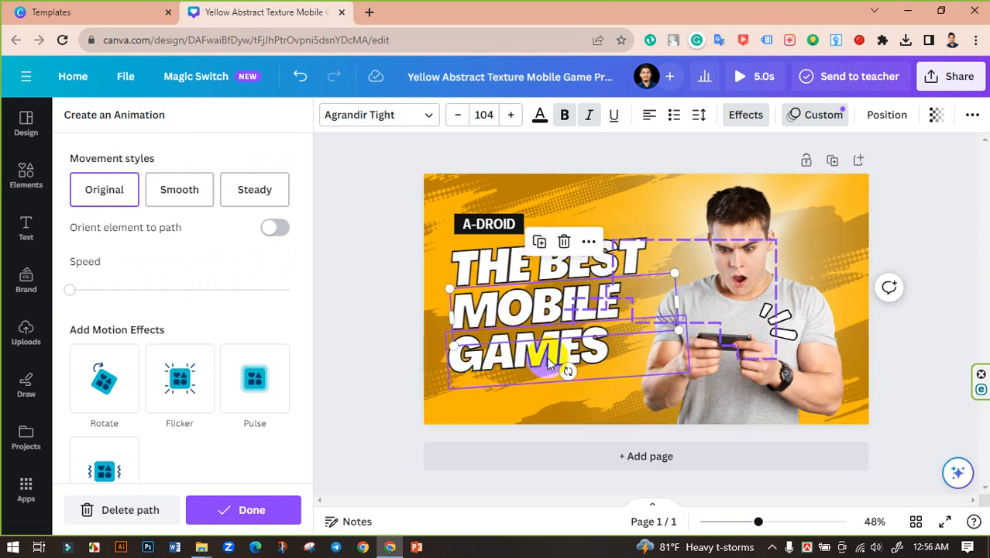
# Step: Select GAMES and record its own custom motion path around the design
pyautogui.click(537, 361)
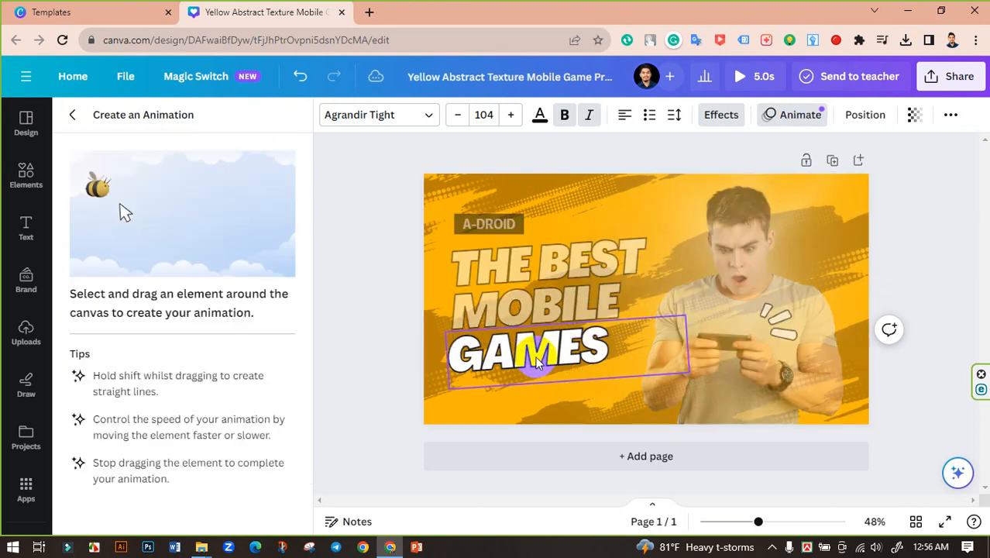
pyautogui.click(805, 116)
pyautogui.click(802, 116)
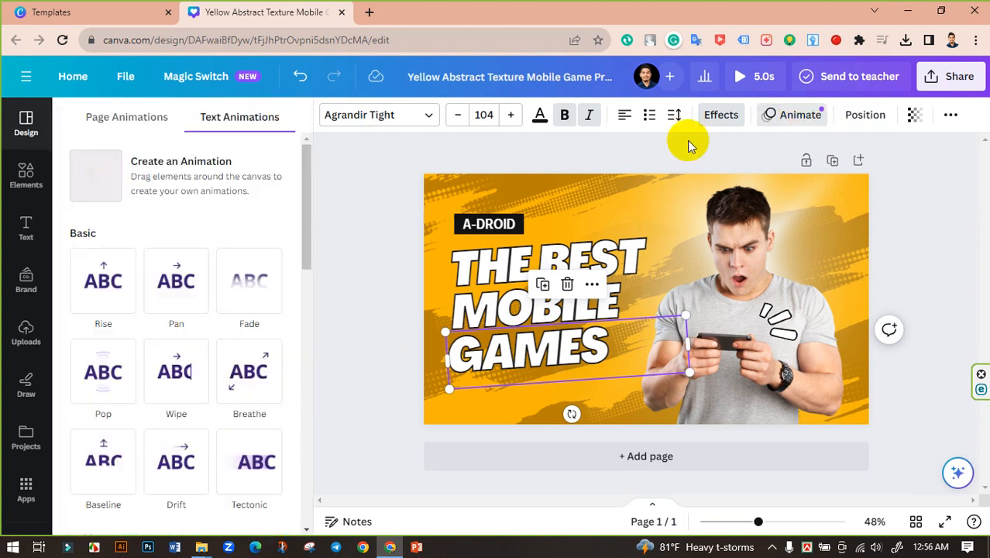
pyautogui.click(144, 172)
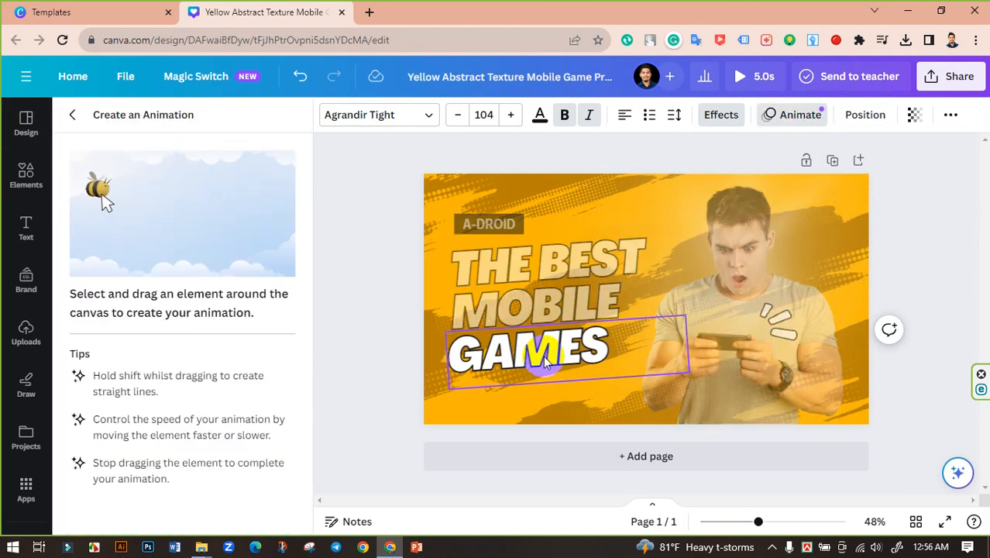
pyautogui.click(529, 355)
pyautogui.moveTo(526, 354)
pyautogui.mouseDown()
pyautogui.moveTo(519, 414)
pyautogui.moveTo(598, 447)
pyautogui.moveTo(747, 414)
pyautogui.moveTo(811, 389)
pyautogui.moveTo(847, 320)
pyautogui.moveTo(847, 277)
pyautogui.moveTo(783, 201)
pyautogui.moveTo(670, 272)
pyautogui.moveTo(668, 295)
pyautogui.moveTo(521, 288)
pyautogui.moveTo(496, 332)
pyautogui.mouseUp()
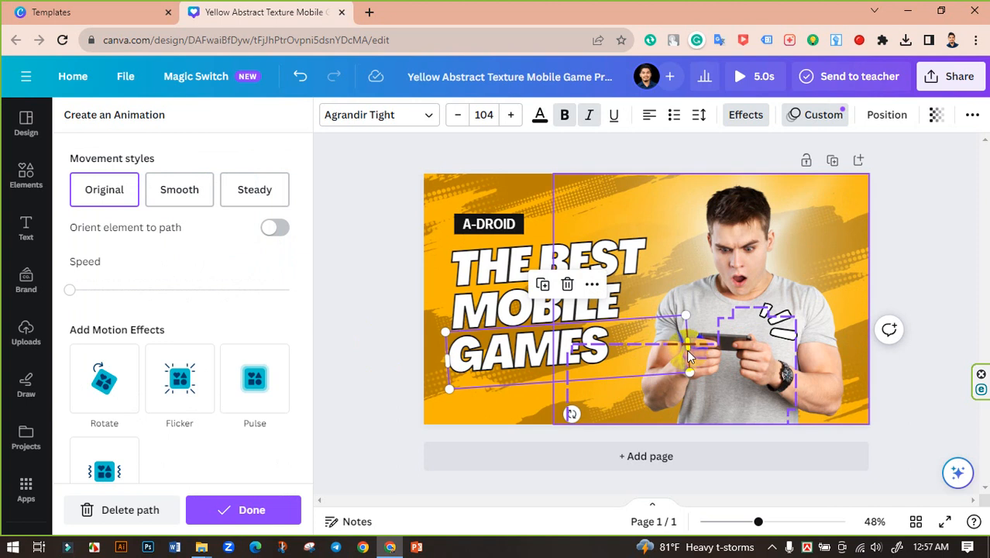
# Step: Record a custom drag path for the man's photo, moving it downward on the design
pyautogui.click(741, 281)
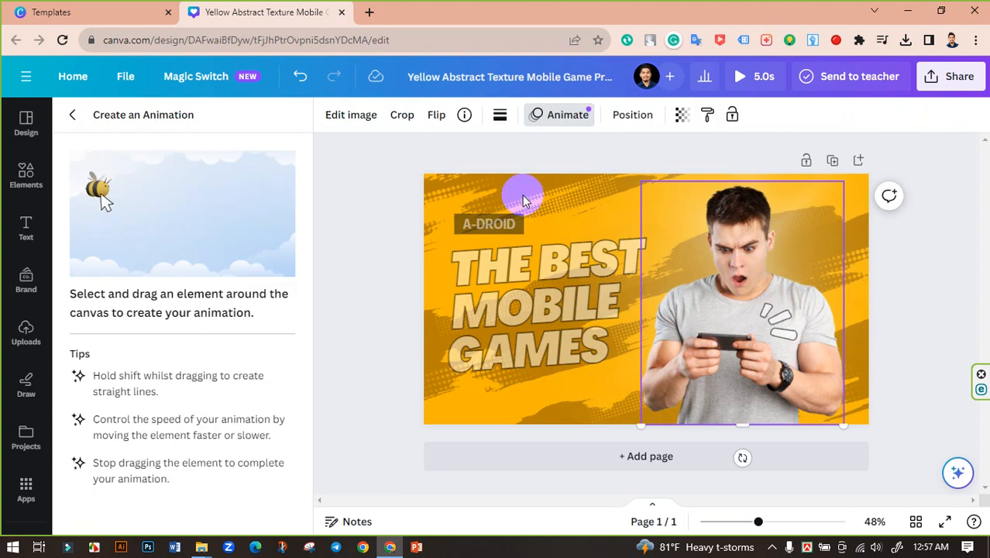
pyautogui.click(548, 116)
pyautogui.click(542, 115)
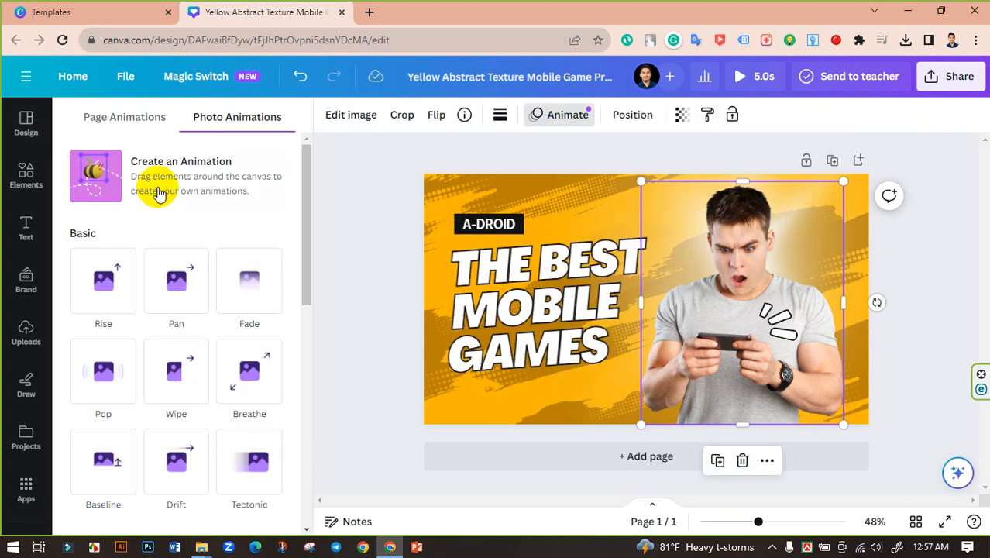
pyautogui.click(149, 174)
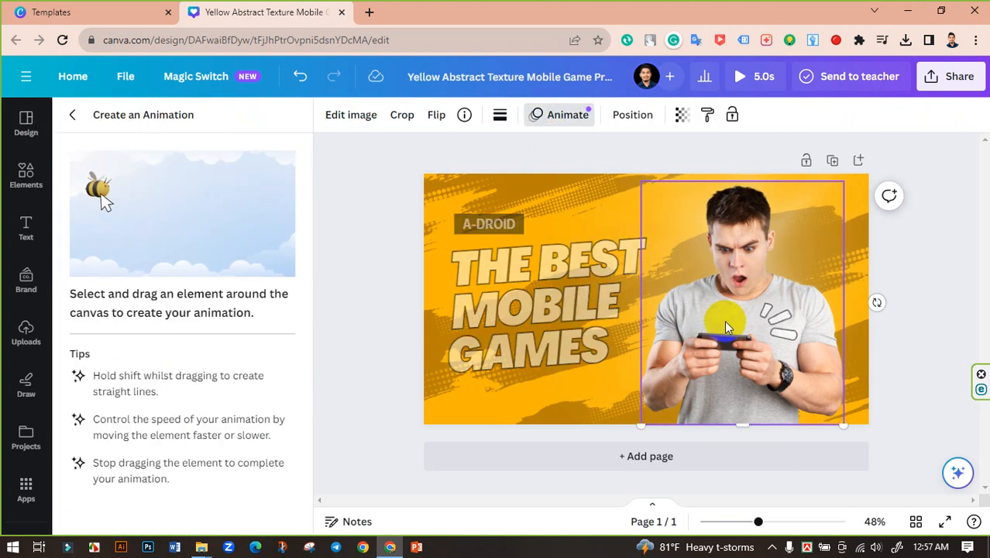
pyautogui.moveTo(726, 327)
pyautogui.mouseDown()
pyautogui.moveTo(739, 356)
pyautogui.moveTo(736, 309)
pyautogui.moveTo(720, 406)
pyautogui.mouseUp()
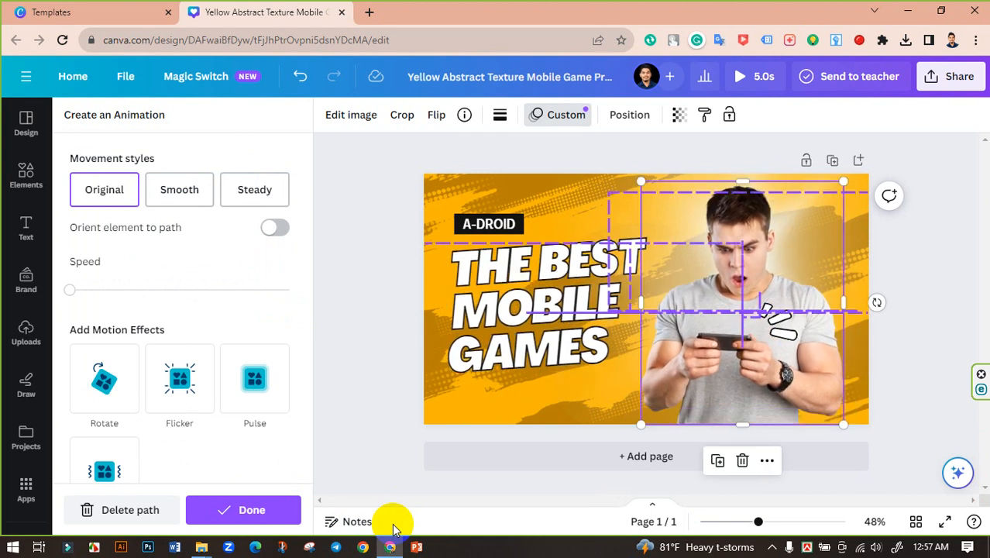
# Step: Finish the photo's path, then play the full 5.0s animated preview and close it
pyautogui.click(346, 280)
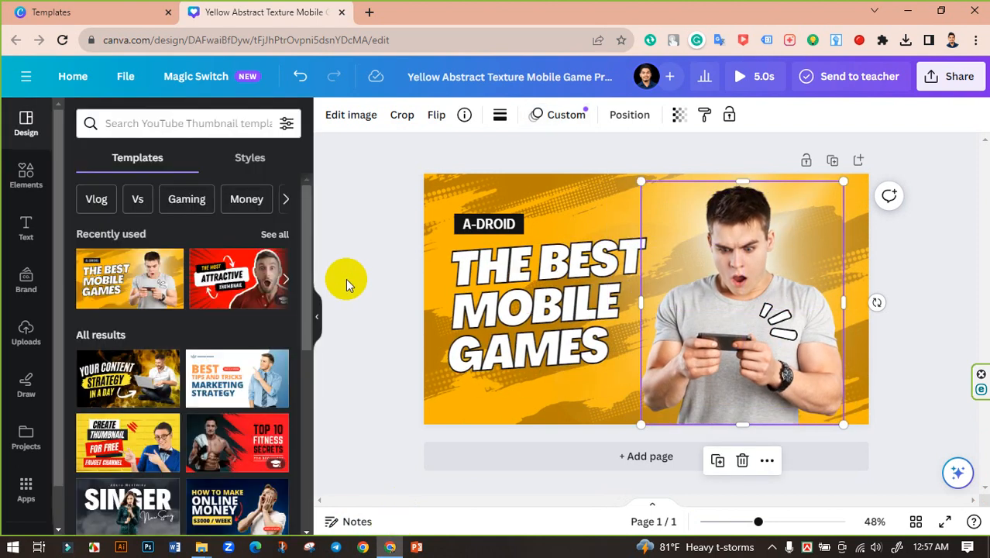
pyautogui.click(346, 281)
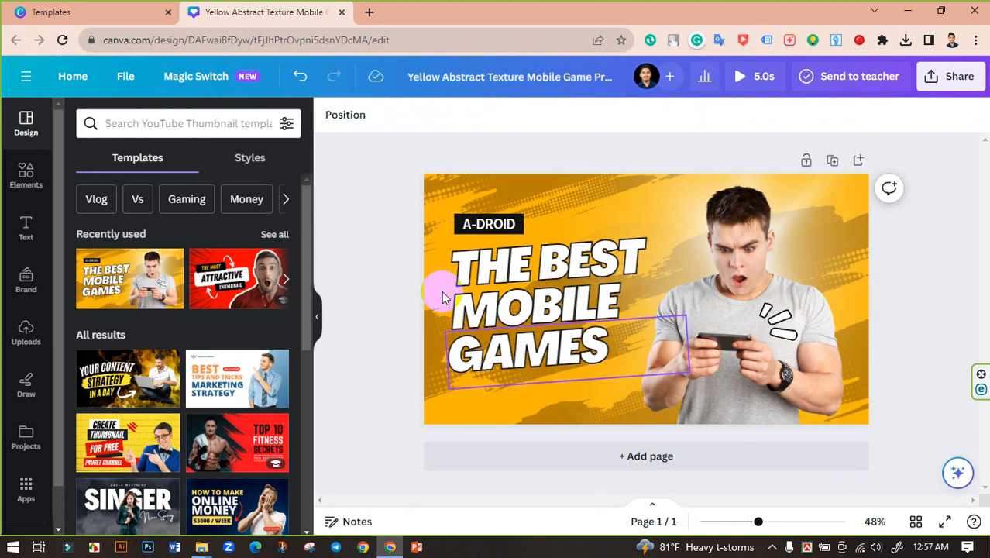
pyautogui.click(742, 77)
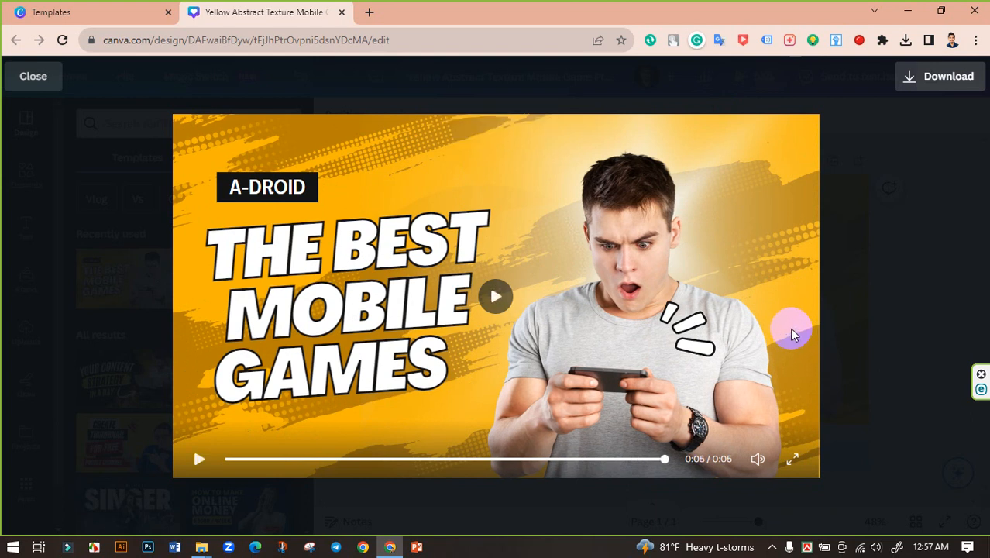
pyautogui.click(31, 76)
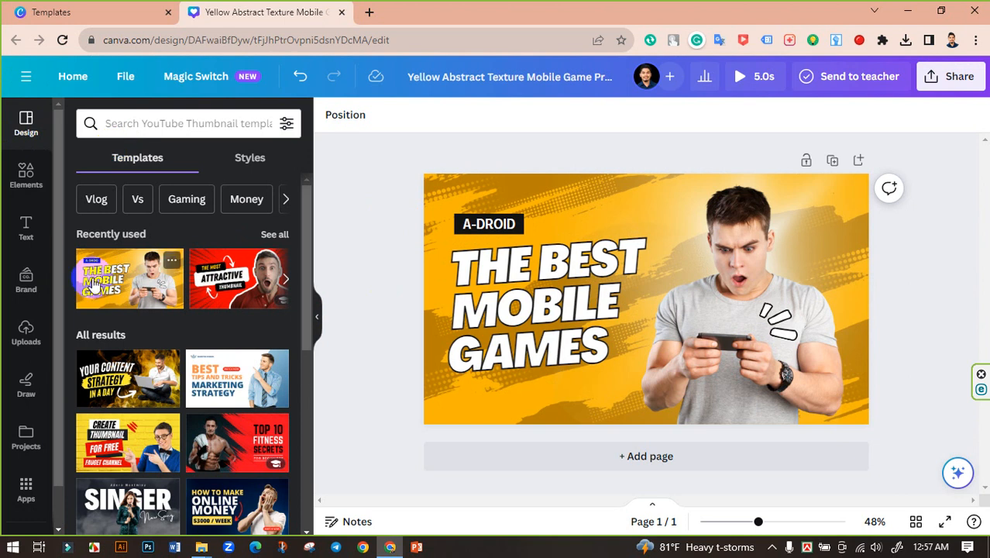
# Step: Apply the SINGER thumbnail template to the page and select the singer photo
pyautogui.scroll(-1, 144, 380)
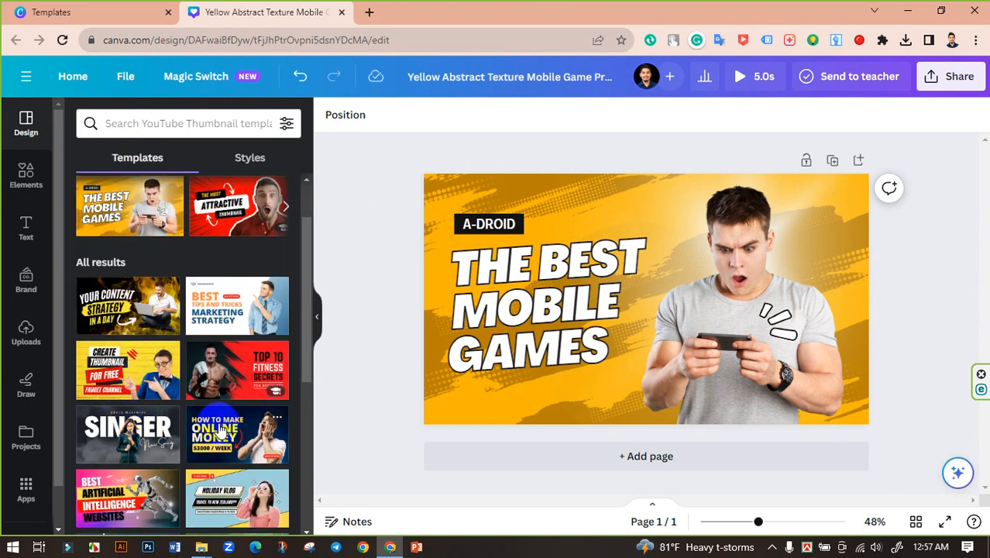
pyautogui.click(135, 446)
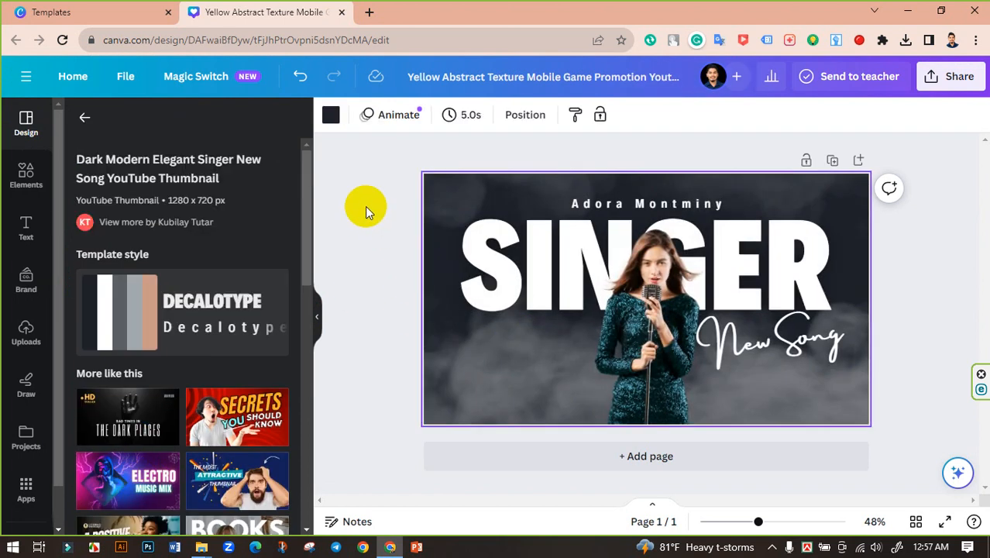
pyautogui.click(365, 206)
pyautogui.click(647, 333)
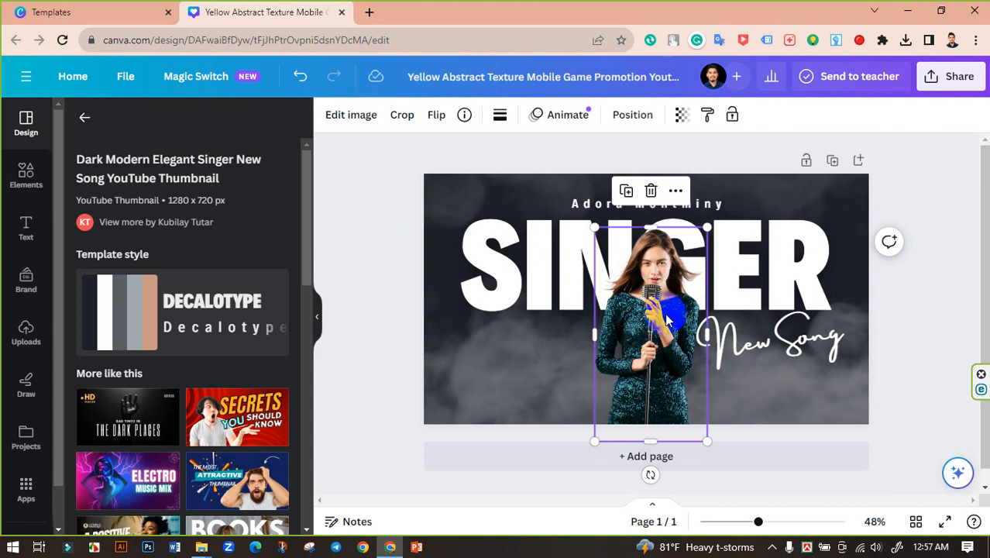
# Step: Record a custom path moving the singer photo right off the canvas and back to centre, replacing a first attempt
pyautogui.click(558, 124)
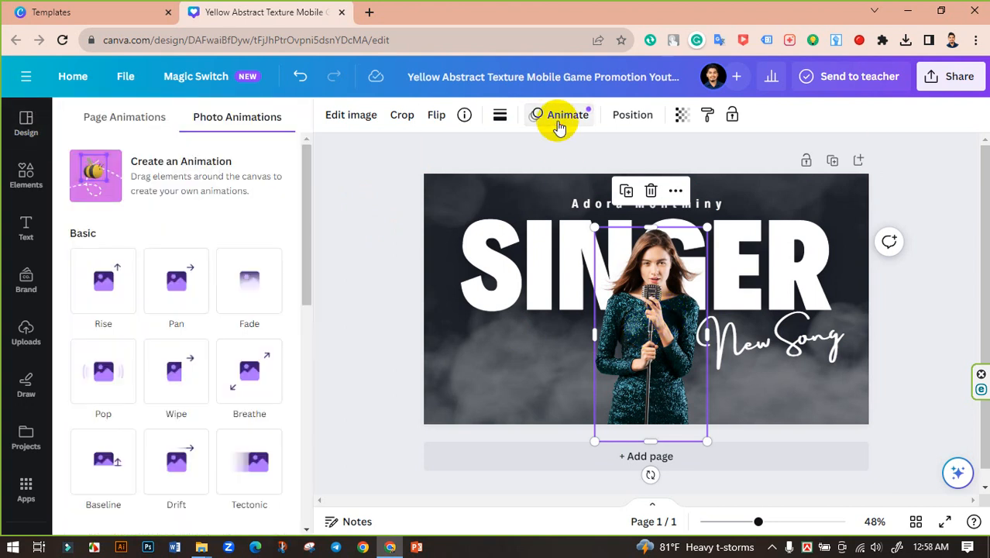
pyautogui.click(126, 174)
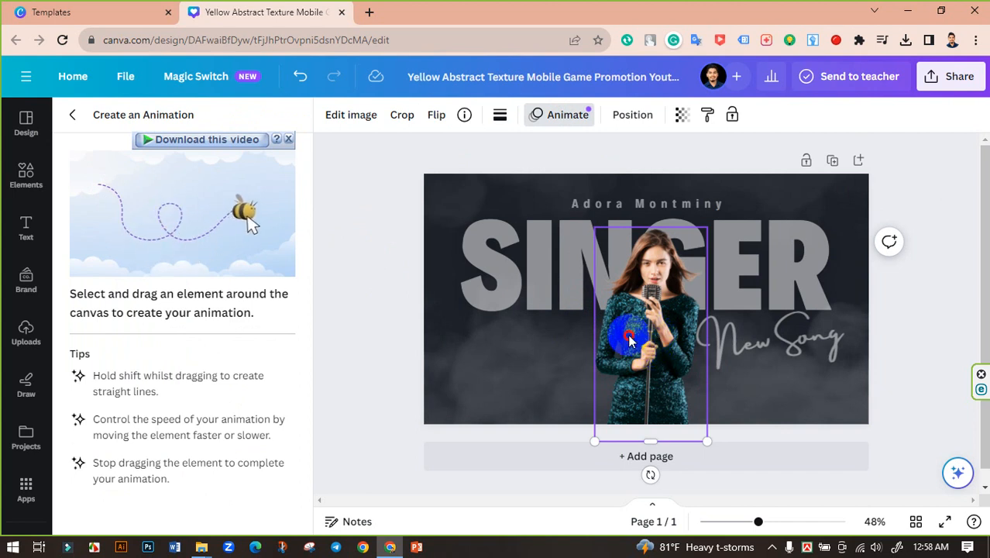
pyautogui.moveTo(654, 334); pyautogui.dragTo(291, 333)
pyautogui.moveTo(620, 377); pyautogui.dragTo(620, 377)
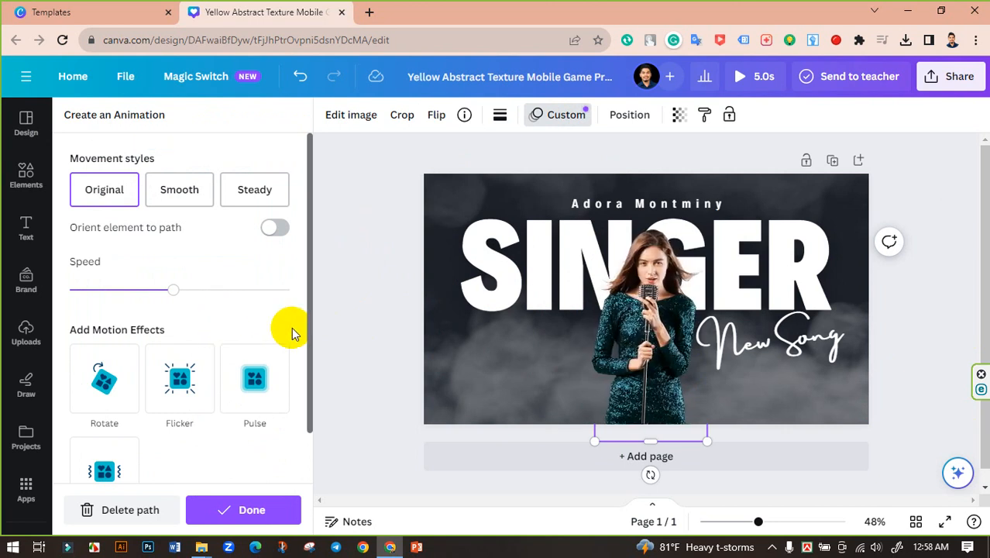
pyautogui.hotkey('ctrl', 'z')
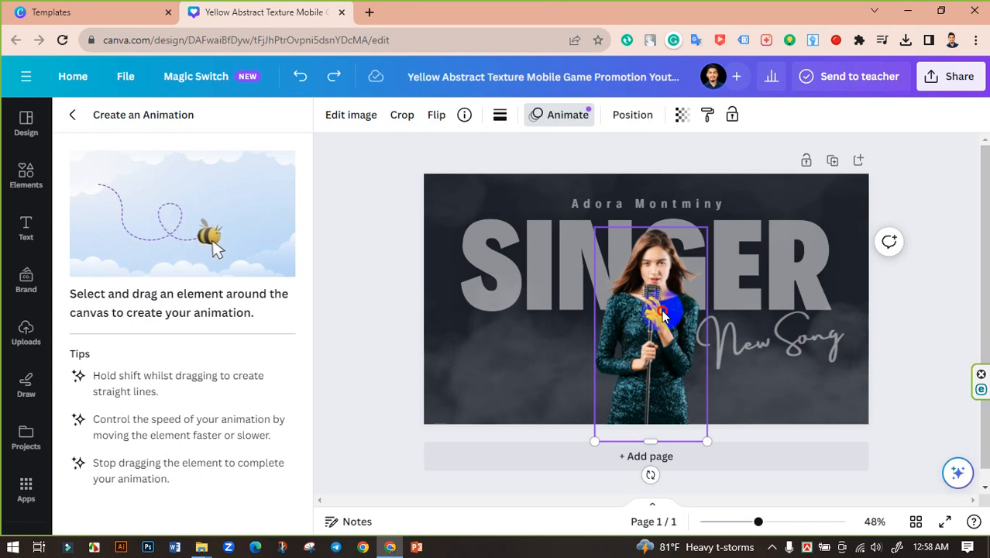
pyautogui.moveTo(663, 314); pyautogui.dragTo(955, 324)
pyautogui.moveTo(148, 314)
pyautogui.mouseDown()
pyautogui.moveTo(926, 310)
pyautogui.moveTo(675, 313)
pyautogui.moveTo(649, 335)
pyautogui.mouseUp()
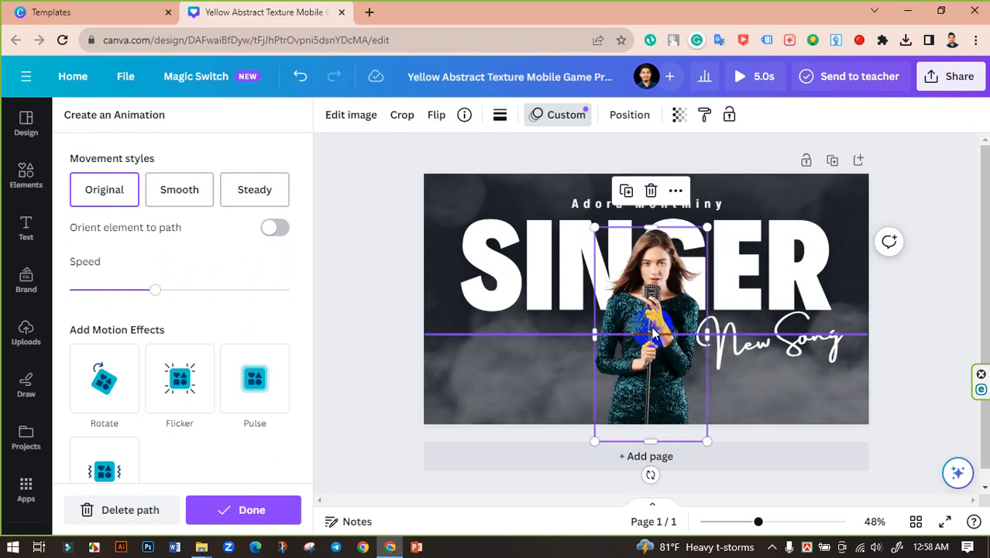
# Step: Reopen the Custom animation settings and lower the singer photo's path speed
pyautogui.click(382, 248)
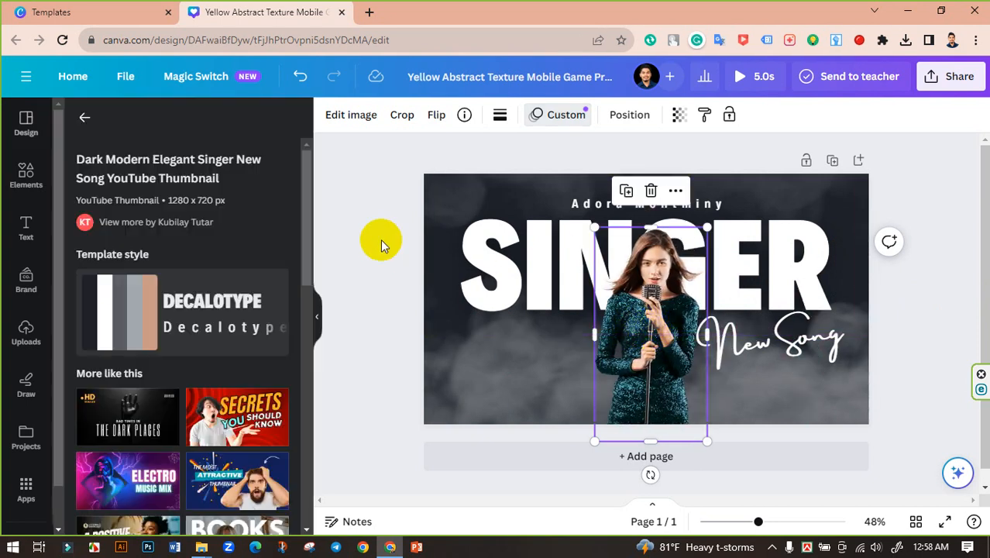
pyautogui.click(565, 116)
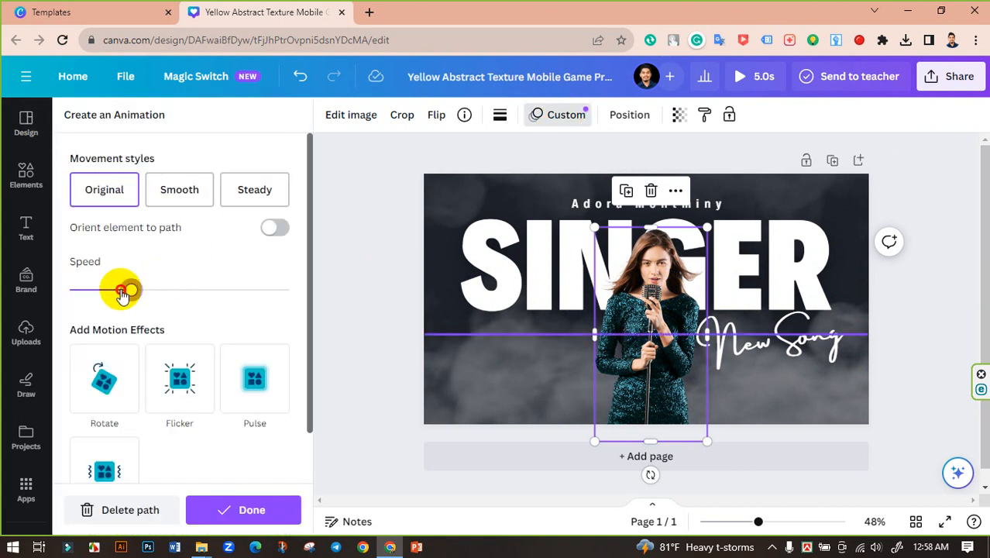
pyautogui.click(89, 290)
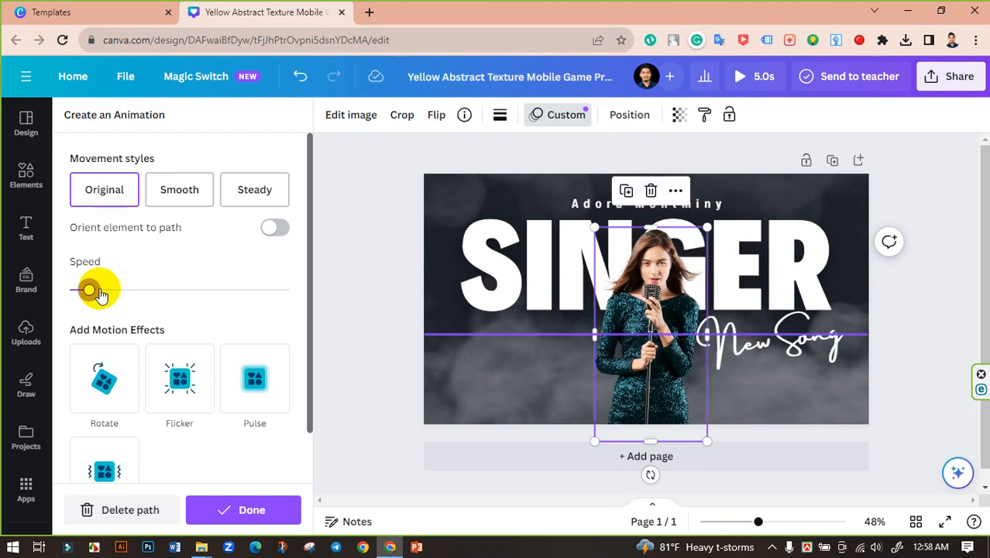
# Step: Add the Flicker effect to the photo and set its movement style to Smooth
pyautogui.click(185, 375)
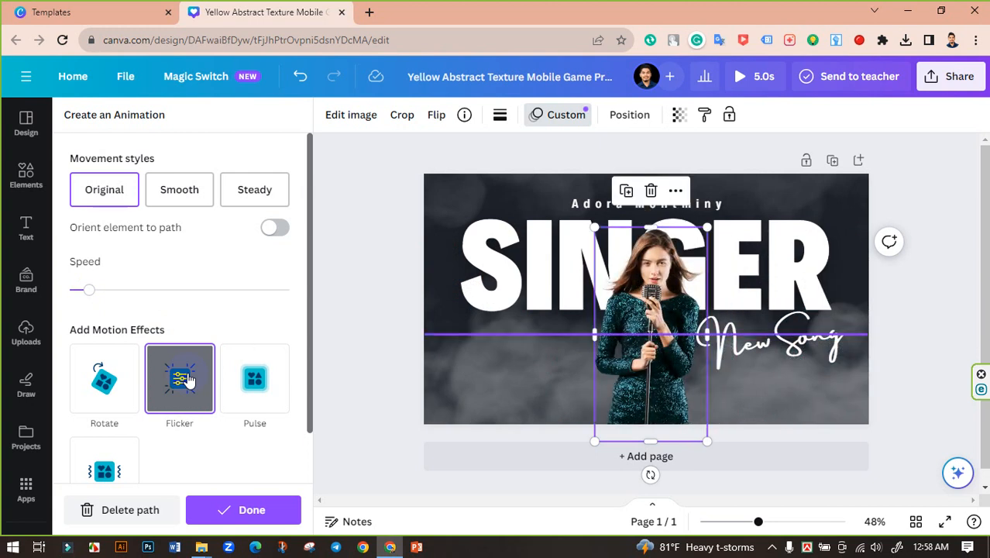
pyautogui.scroll(-1, 223, 349)
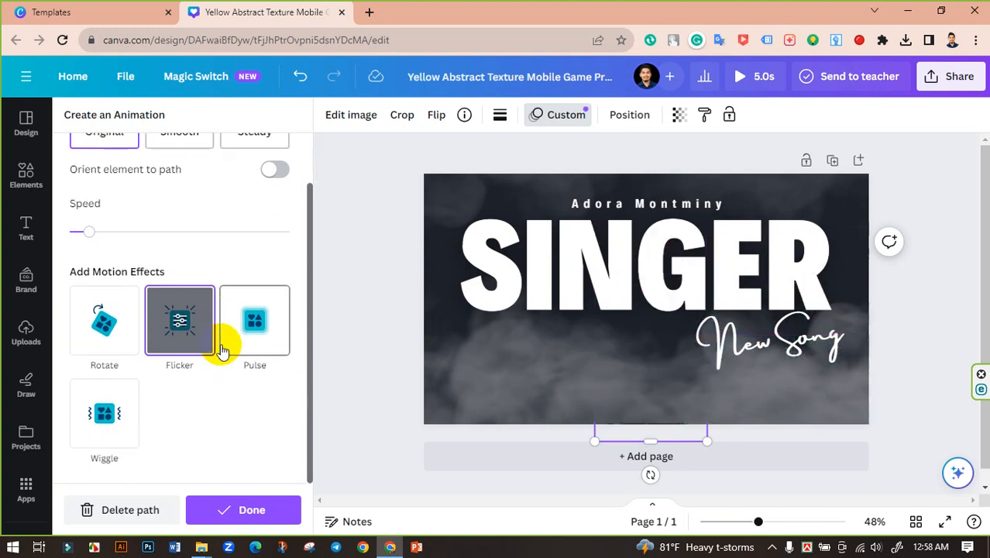
pyautogui.scroll(1, 215, 349)
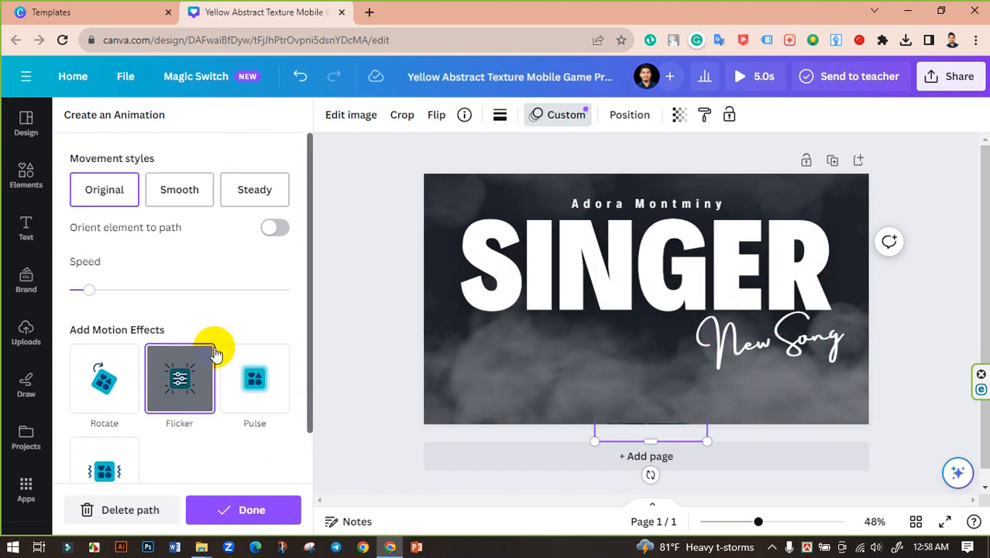
pyautogui.click(181, 200)
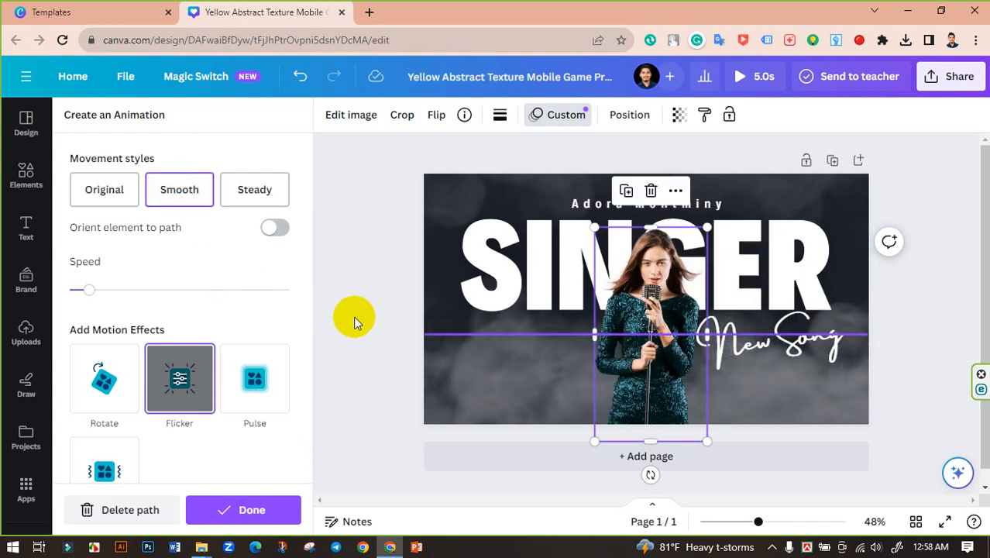
# Step: Delete the singer photo's existing motion path and drag the photo to draw a new one
pyautogui.click(256, 508)
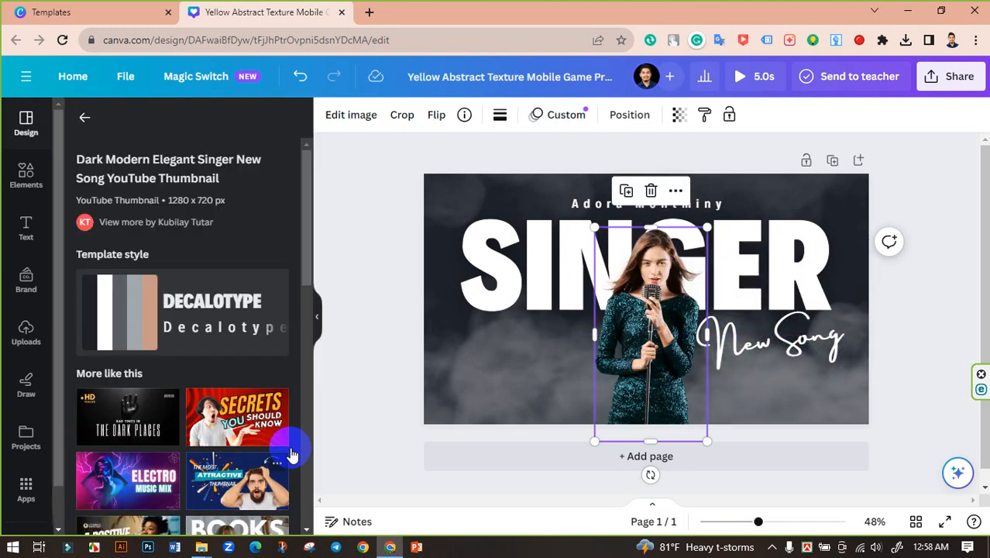
pyautogui.click(377, 329)
pyautogui.click(652, 300)
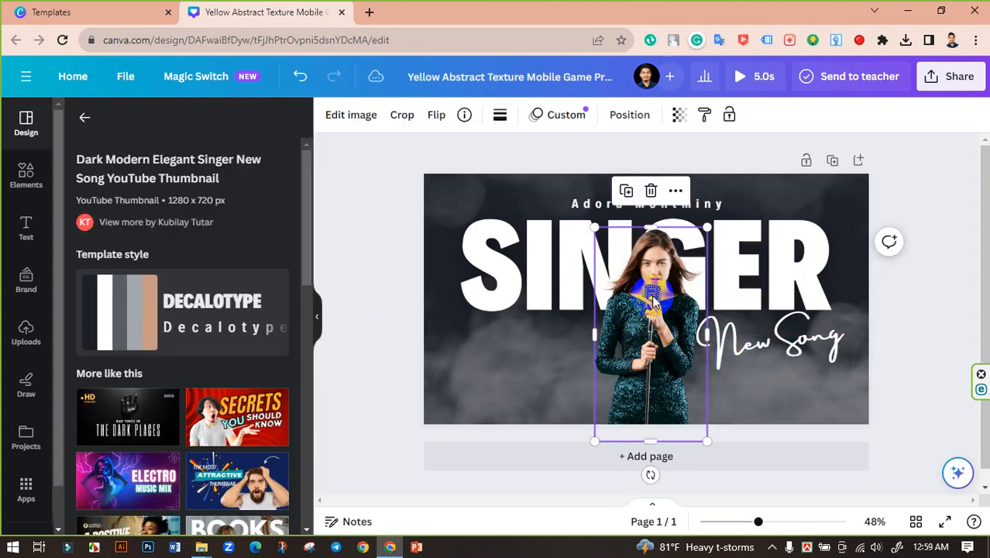
pyautogui.click(568, 120)
pyautogui.click(134, 517)
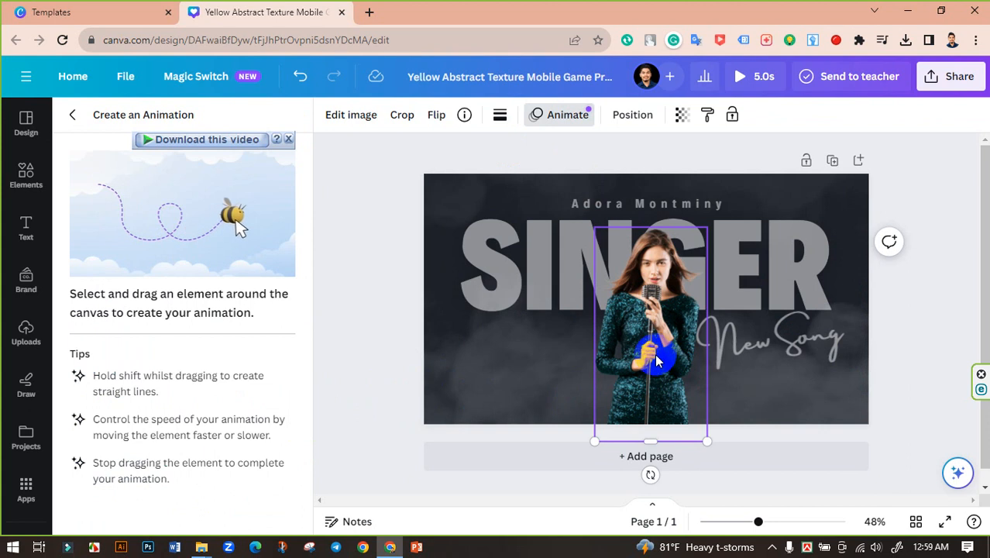
pyautogui.moveTo(648, 358)
pyautogui.mouseDown()
pyautogui.moveTo(642, 336)
pyautogui.moveTo(749, 325)
pyautogui.moveTo(786, 324)
pyautogui.moveTo(790, 333)
pyautogui.moveTo(794, 267)
pyautogui.moveTo(474, 244)
pyautogui.moveTo(456, 295)
pyautogui.moveTo(459, 342)
pyautogui.moveTo(639, 341)
pyautogui.mouseUp()
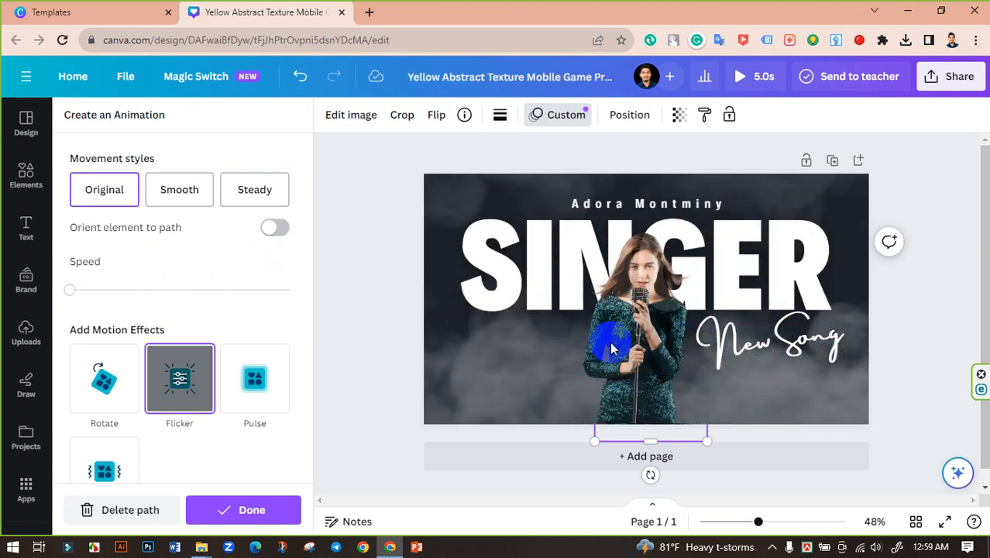
# Step: Try the Pulse and Flicker effects, then remove both from the photo
pyautogui.click(611, 348)
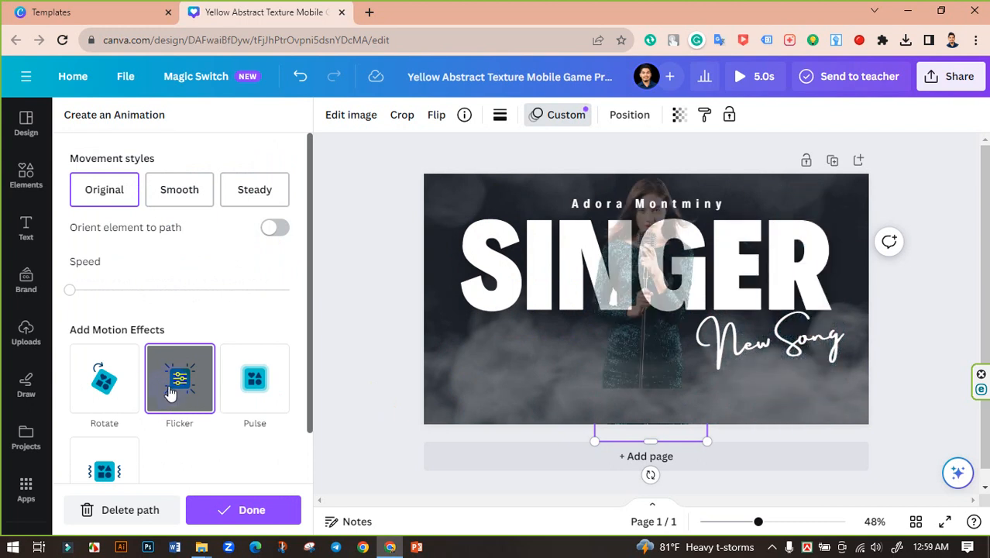
pyautogui.click(261, 381)
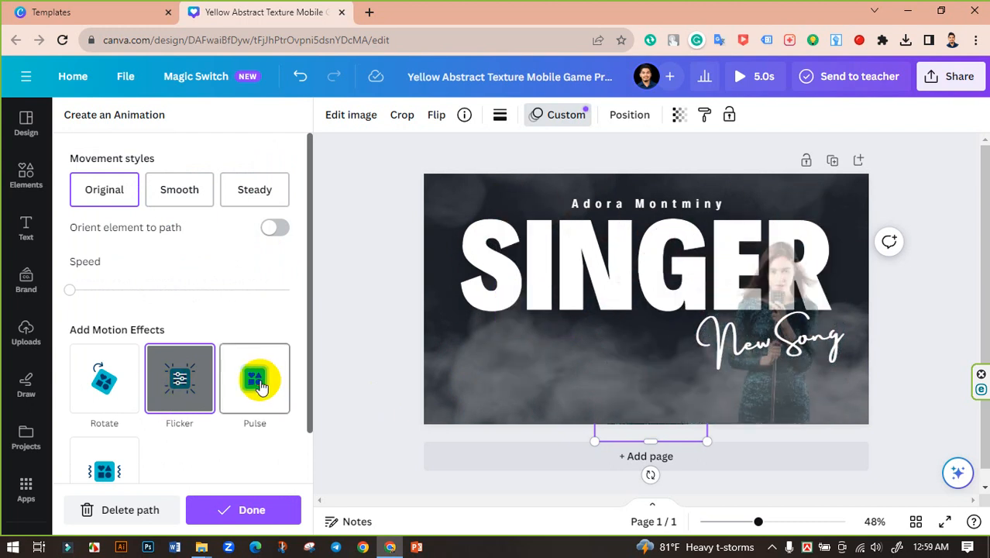
pyautogui.click(178, 387)
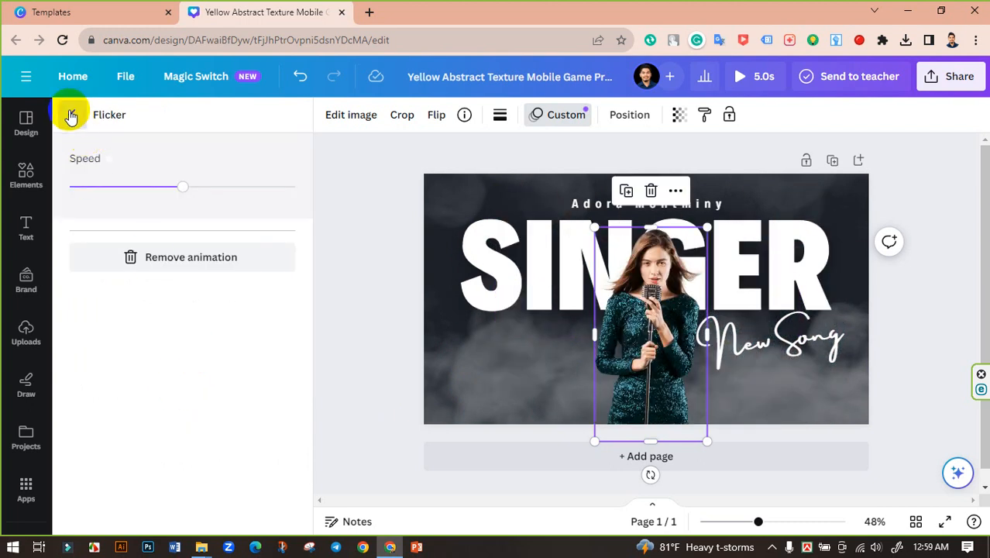
pyautogui.click(72, 115)
pyautogui.click(183, 410)
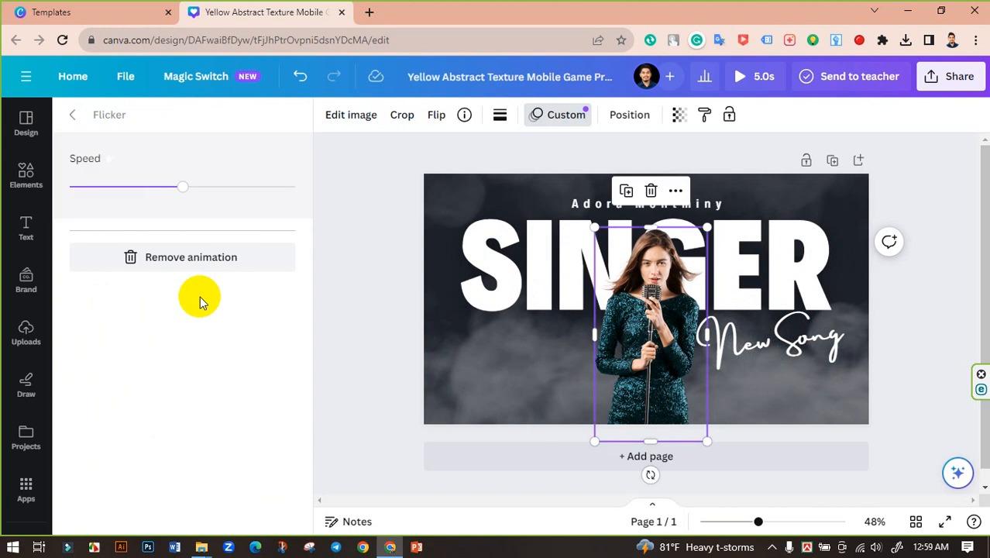
pyautogui.click(180, 255)
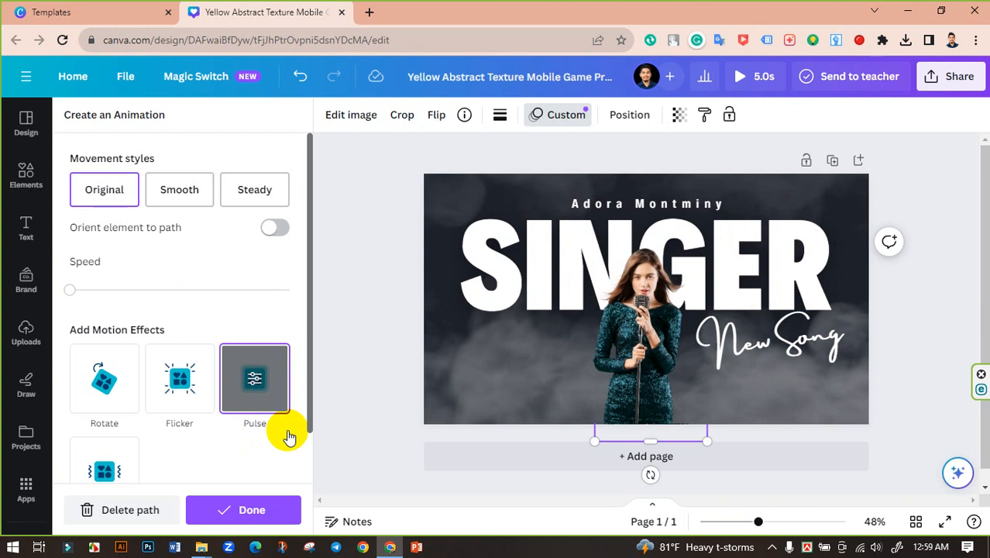
pyautogui.click(250, 395)
pyautogui.click(168, 257)
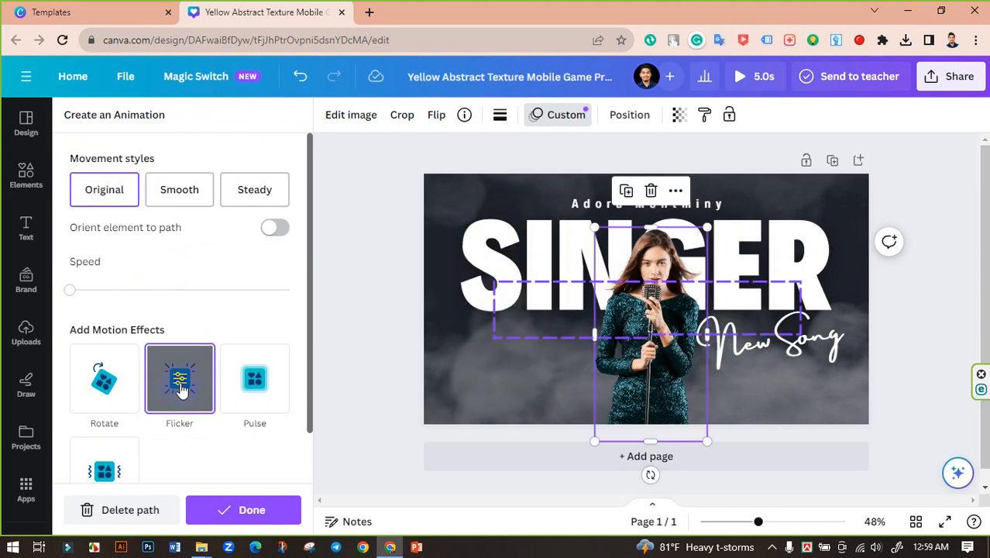
# Step: Reapply Flicker with a slower flicker and set the photo's movement style to Smooth
pyautogui.click(180, 381)
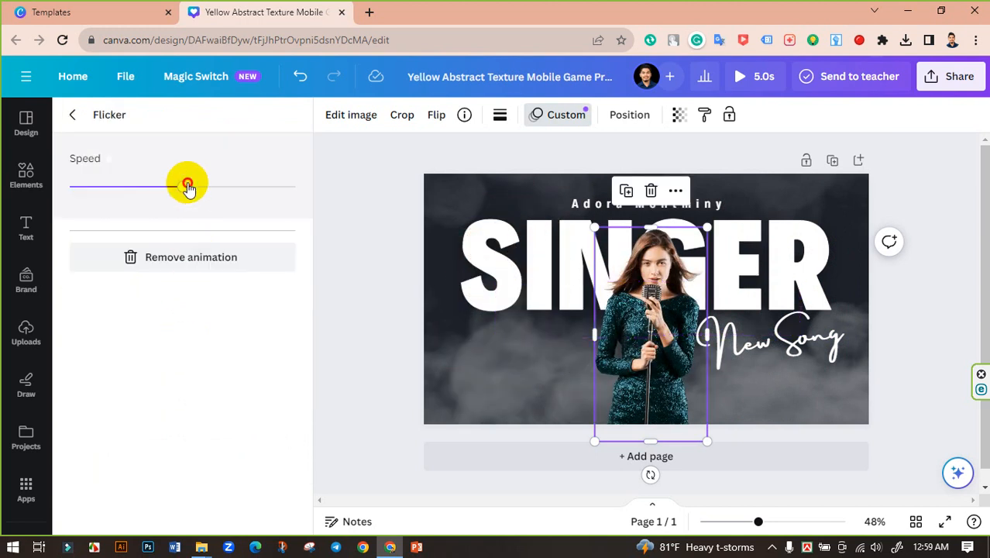
pyautogui.moveTo(265, 183); pyautogui.dragTo(106, 194)
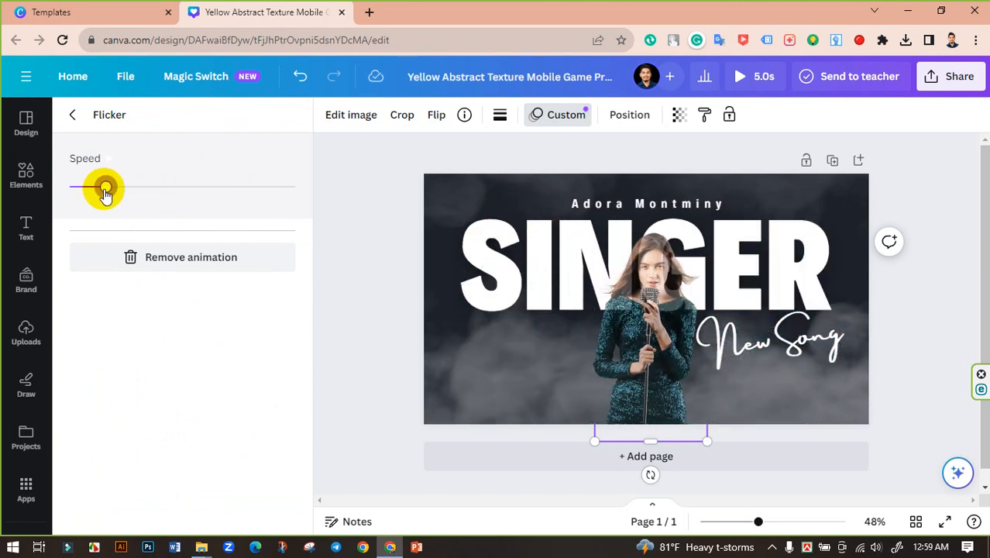
pyautogui.click(72, 119)
pyautogui.scroll(-1, 244, 401)
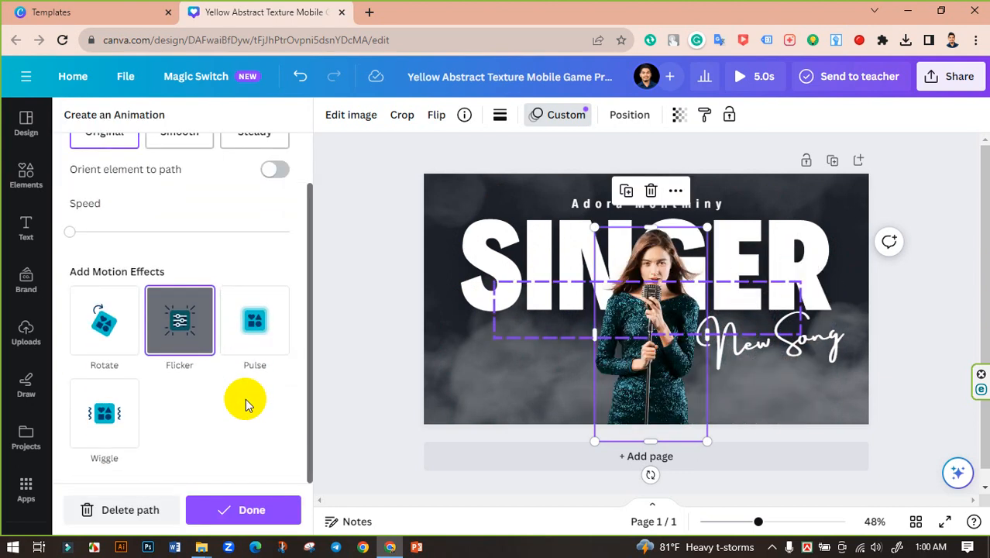
pyautogui.scroll(1, 245, 403)
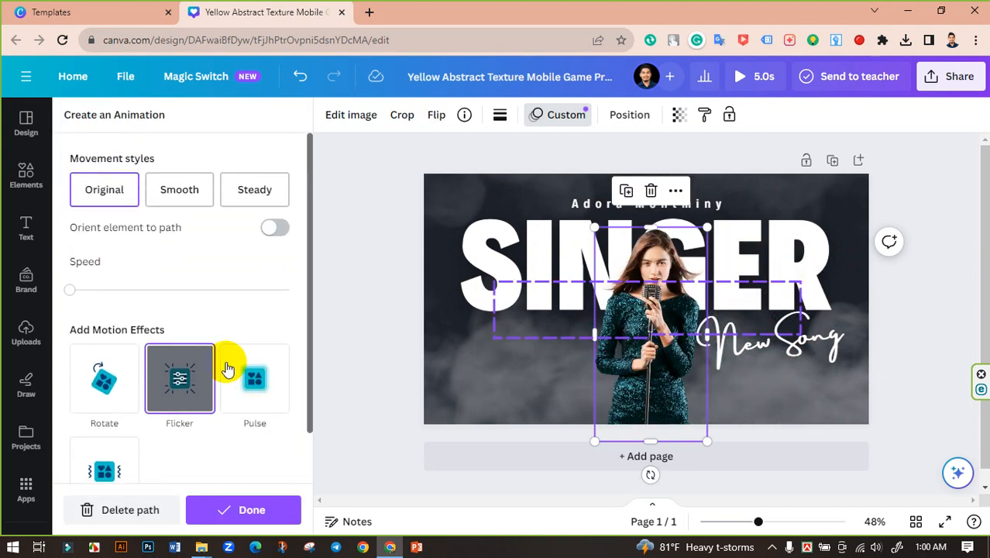
pyautogui.click(201, 189)
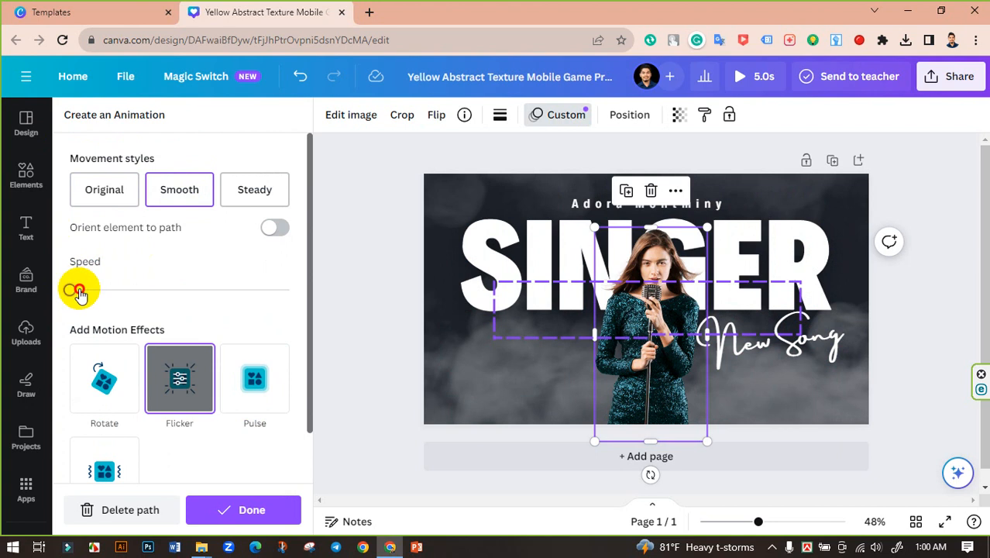
# Step: Drag the path animation's Speed slider right so the singer photo moves faster
pyautogui.moveTo(127, 298); pyautogui.dragTo(148, 293)
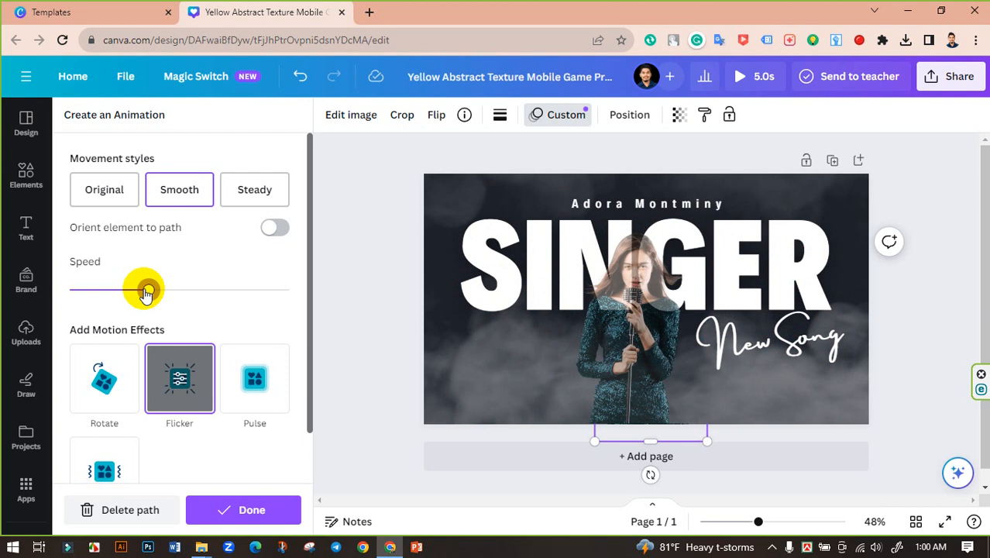
pyautogui.moveTo(150, 290); pyautogui.dragTo(166, 290)
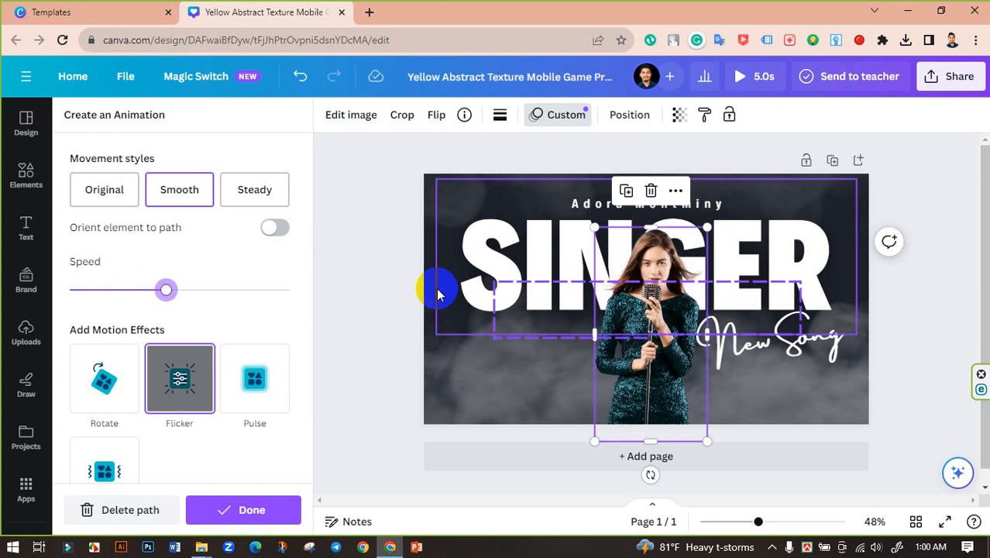
pyautogui.scroll(-2, 232, 388)
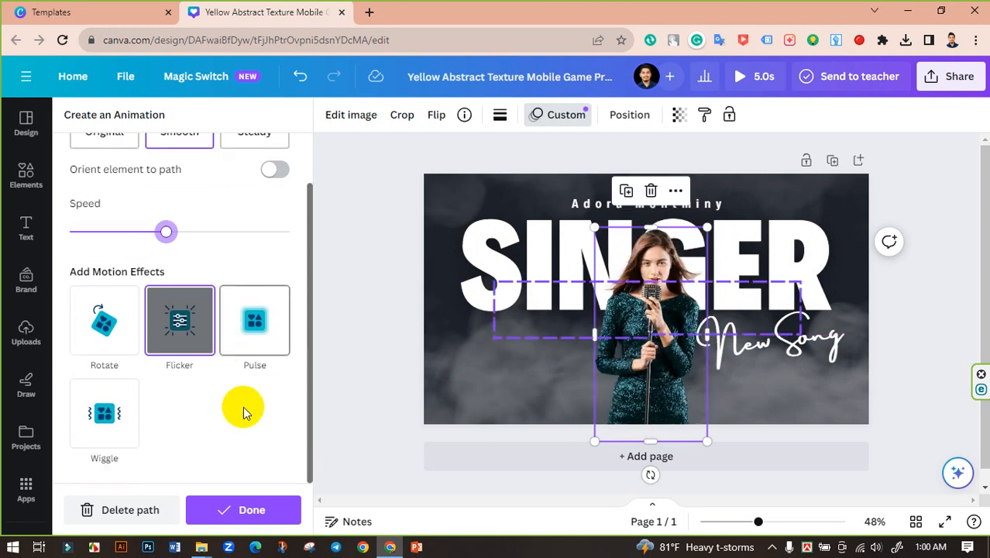
pyautogui.scroll(2, 243, 405)
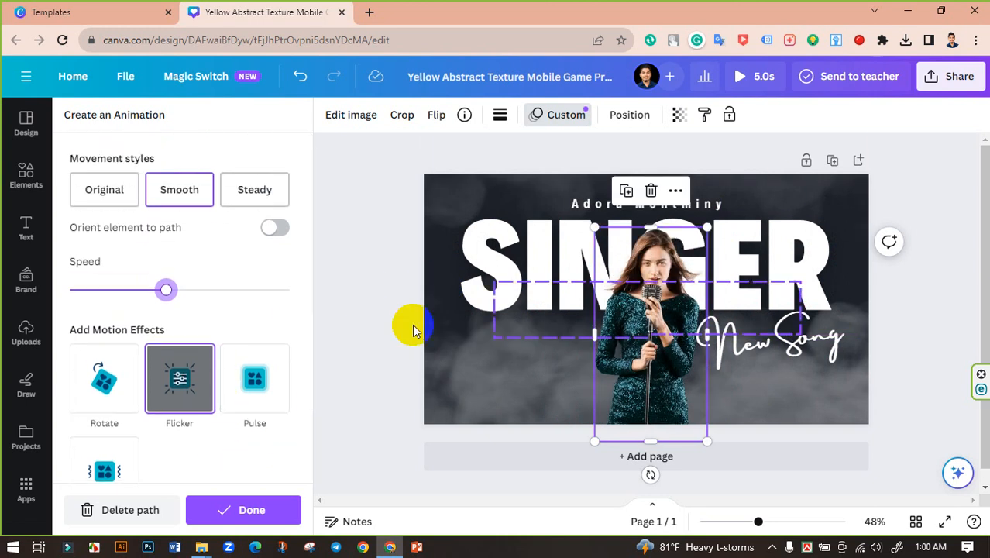
# Step: Preview the 5.0s animated design, then download it as a 720p MP4 video
pyautogui.click(737, 75)
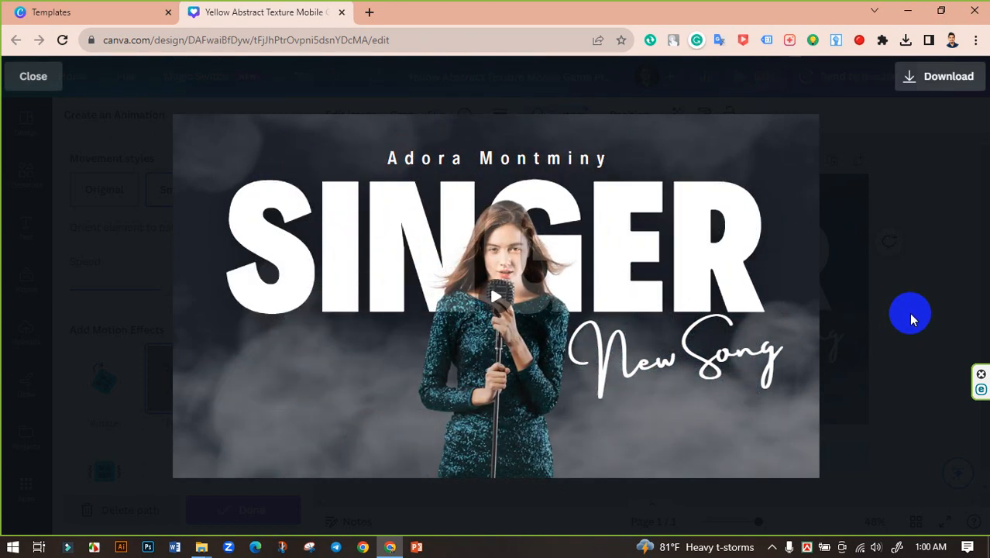
pyautogui.click(34, 78)
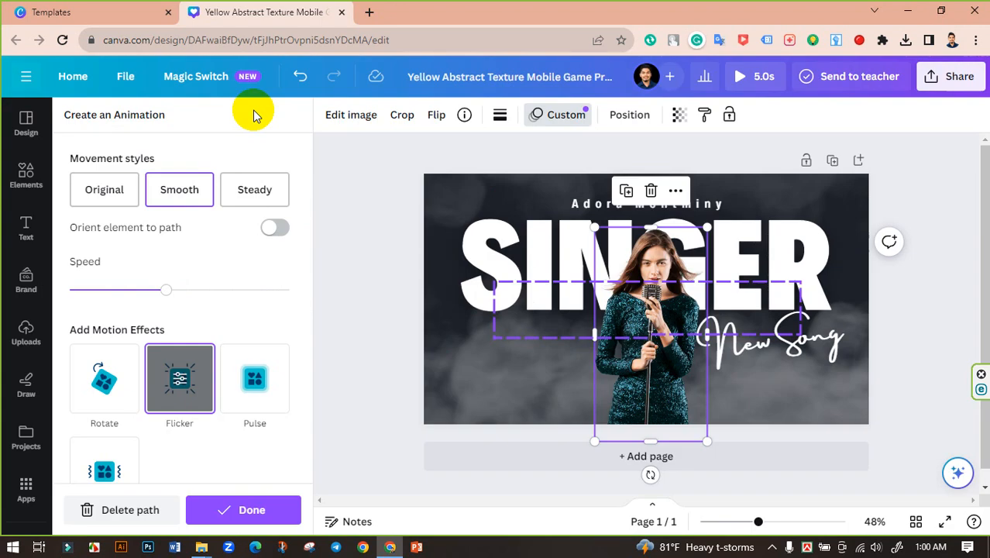
pyautogui.click(929, 78)
pyautogui.scroll(-2, 828, 347)
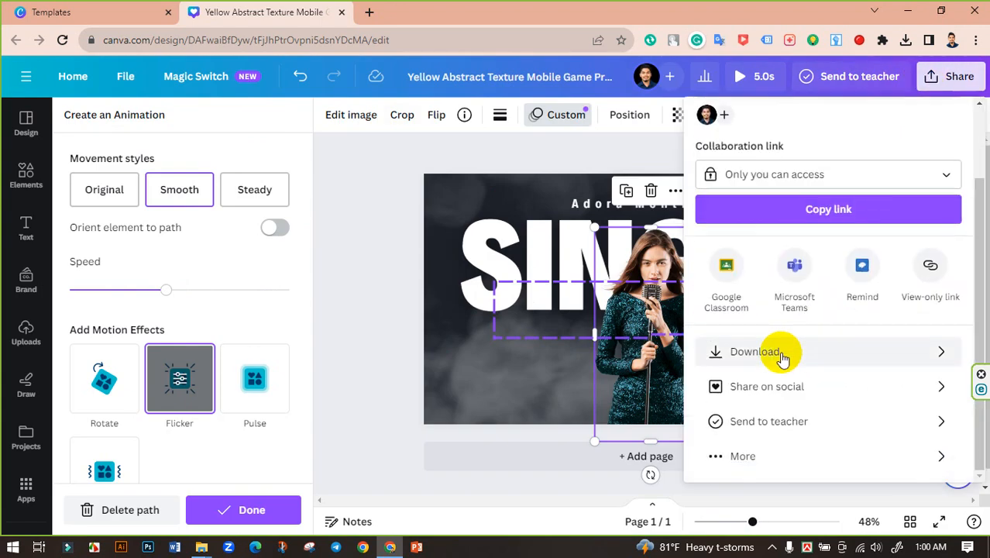
pyautogui.click(779, 352)
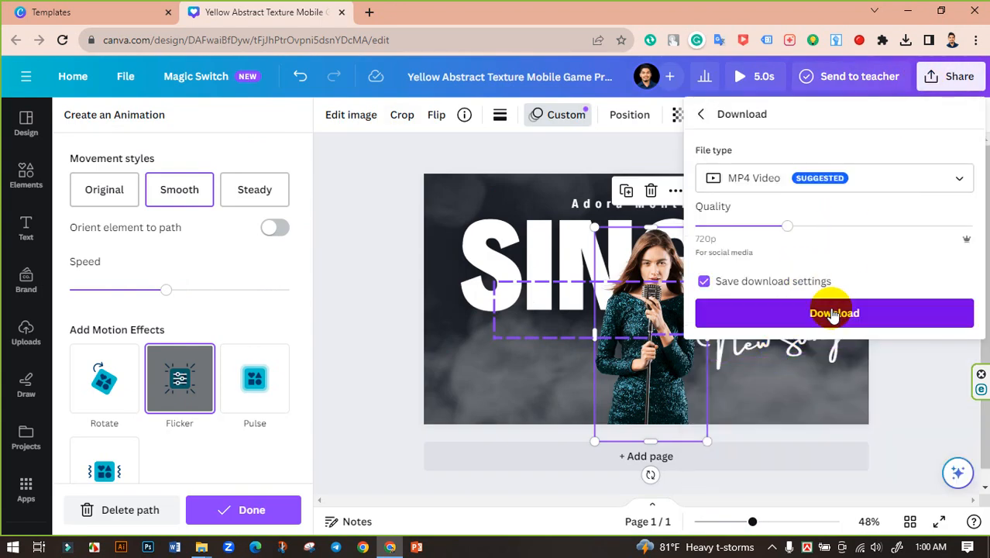
pyautogui.click(834, 313)
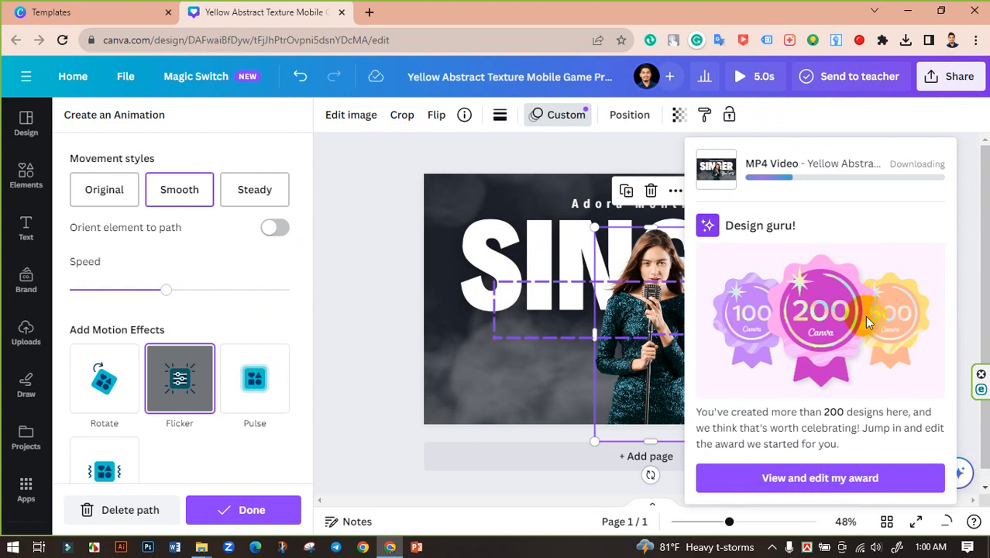
# Step: Download the design as a 1,280 × 720 px GIF and open the downloaded file
pyautogui.click(954, 75)
pyautogui.click(954, 75)
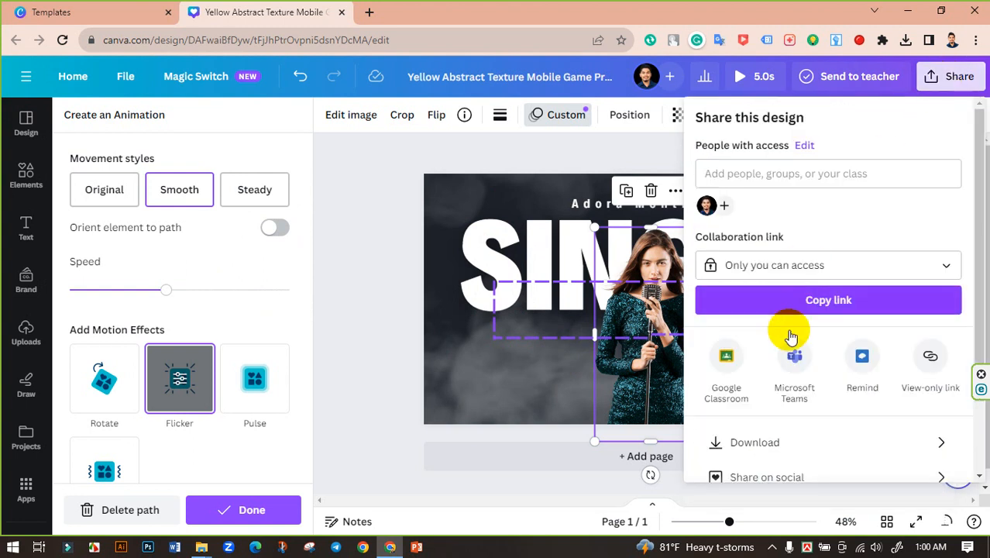
pyautogui.scroll(-1, 788, 336)
pyautogui.click(780, 353)
pyautogui.click(835, 180)
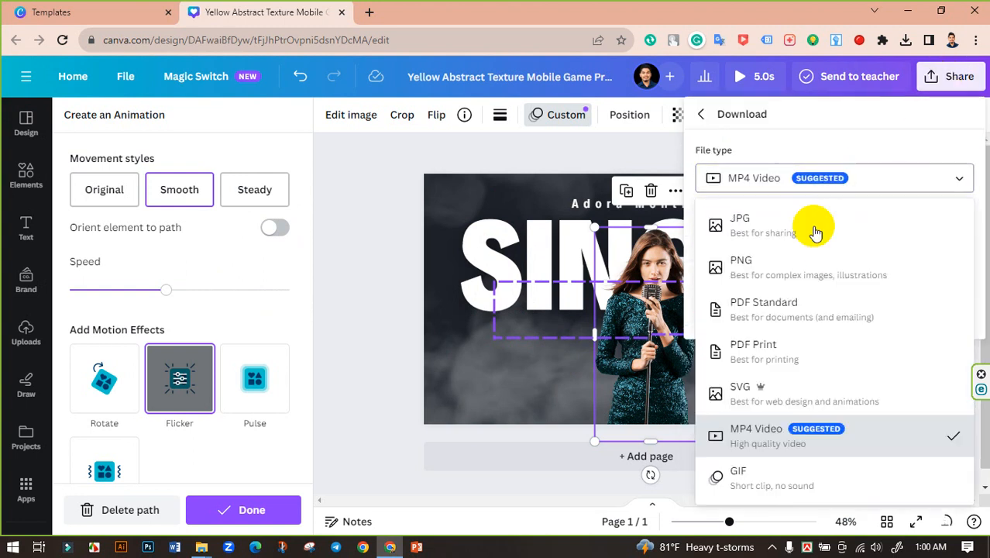
pyautogui.click(775, 485)
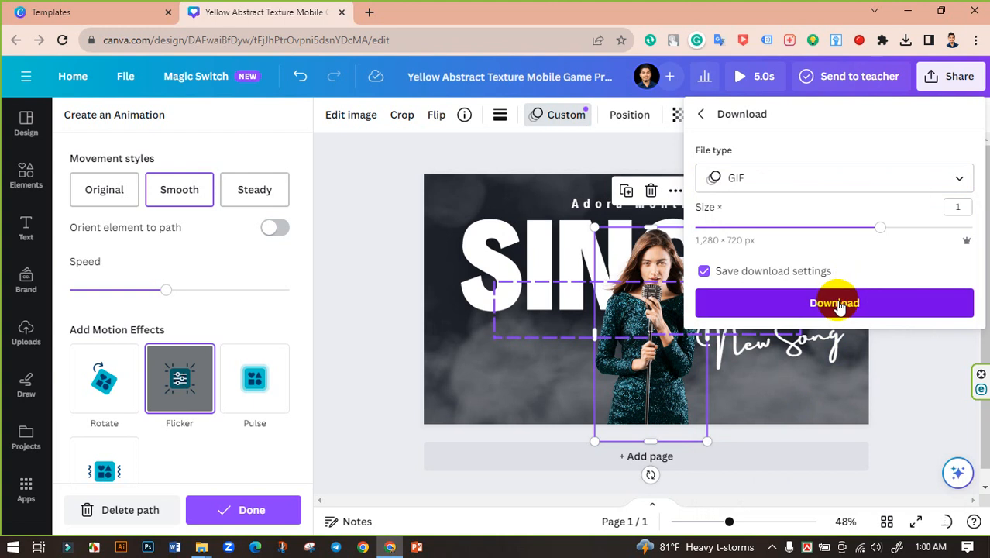
pyautogui.click(837, 303)
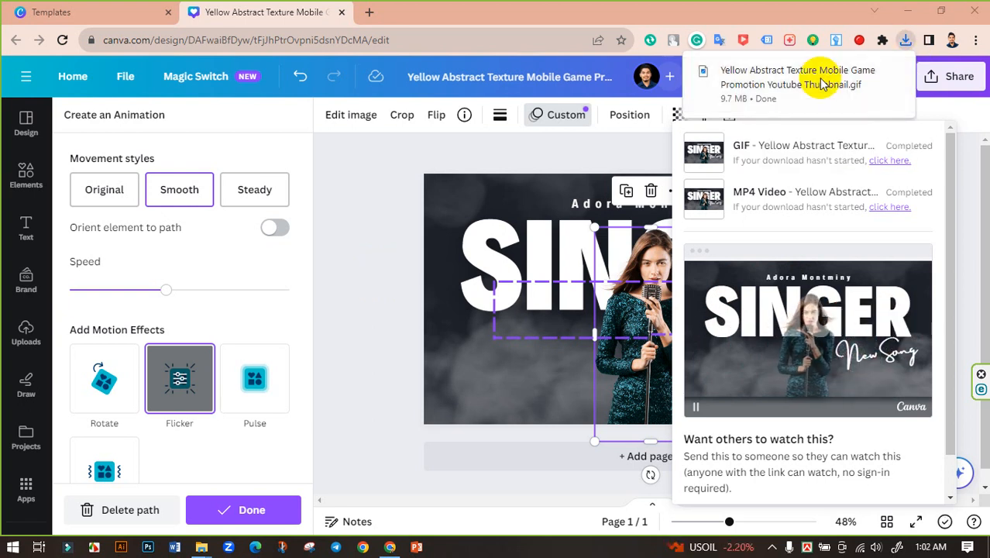
pyautogui.click(723, 82)
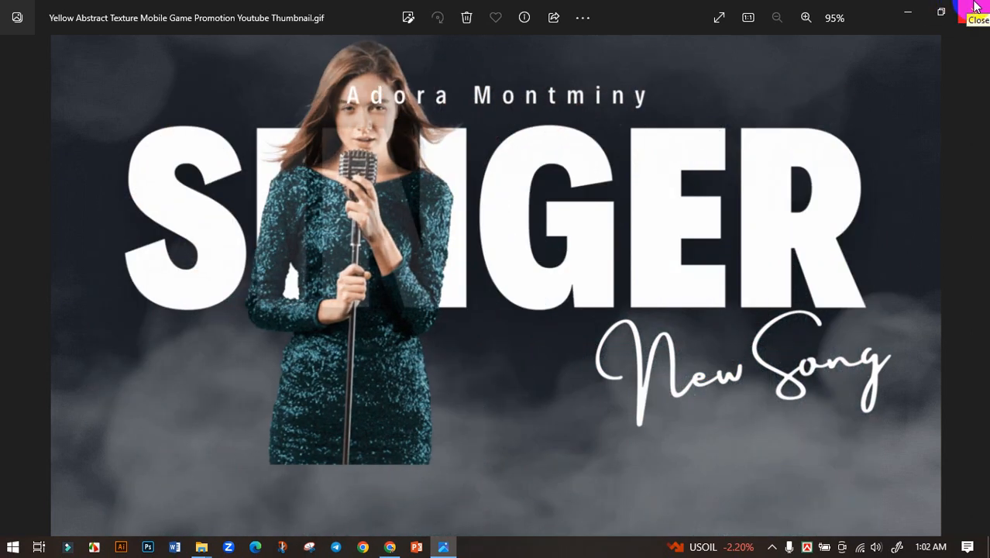
# Step: Close the Photos GIF viewer and dismiss Canva's downloads and animation panels
pyautogui.click(976, 7)
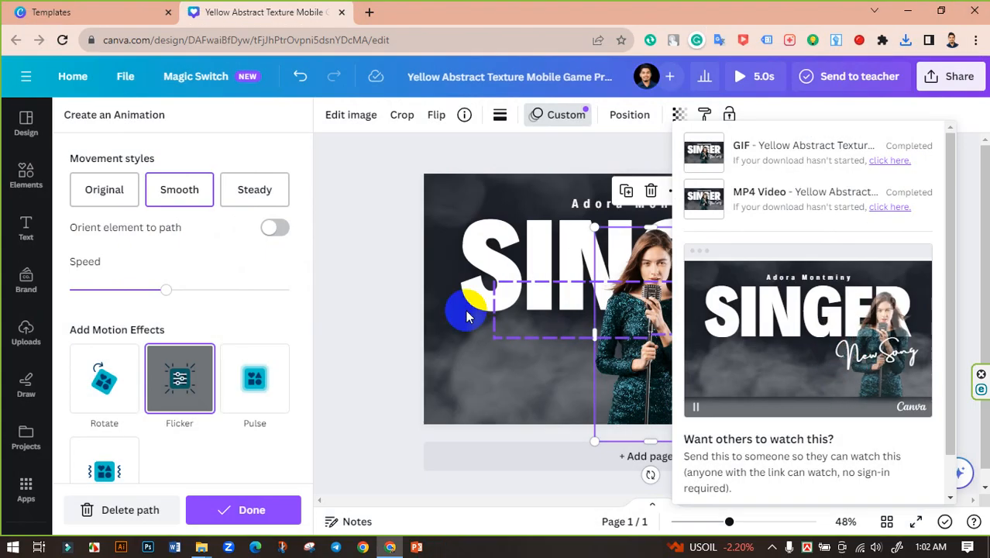
pyautogui.click(386, 275)
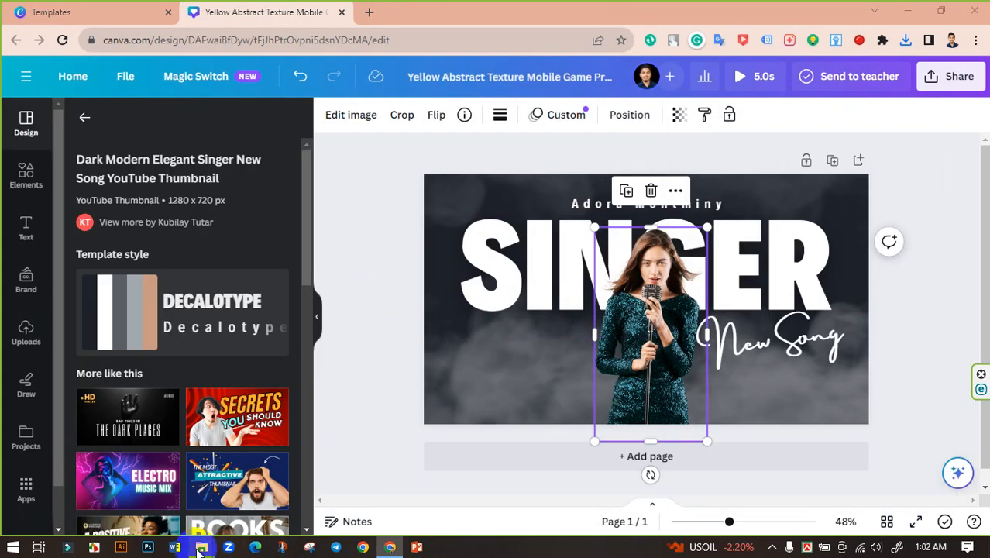
# Step: Play the exported MP4 from Downloads\Video in File Explorer, then return to Canva
pyautogui.moveTo(199, 550)
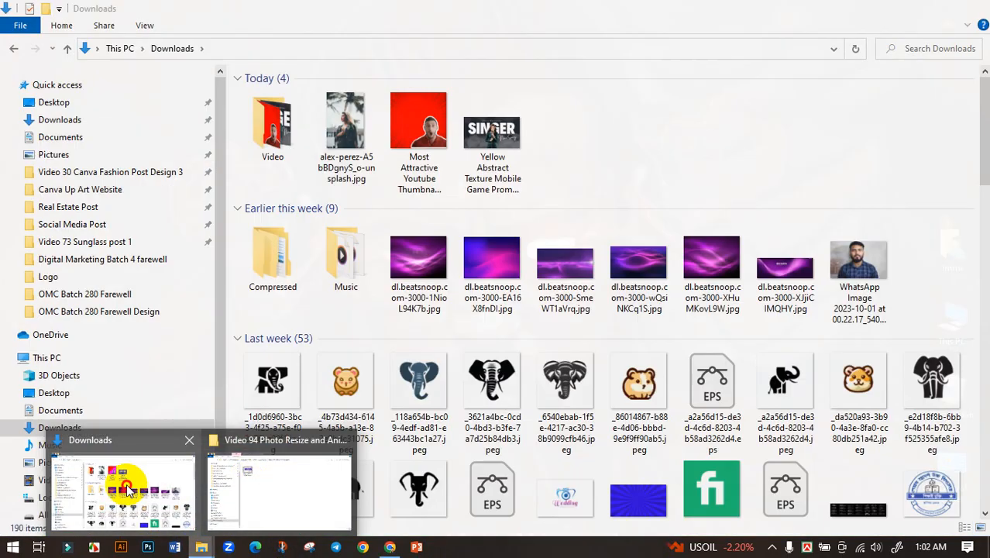
pyautogui.click(122, 482)
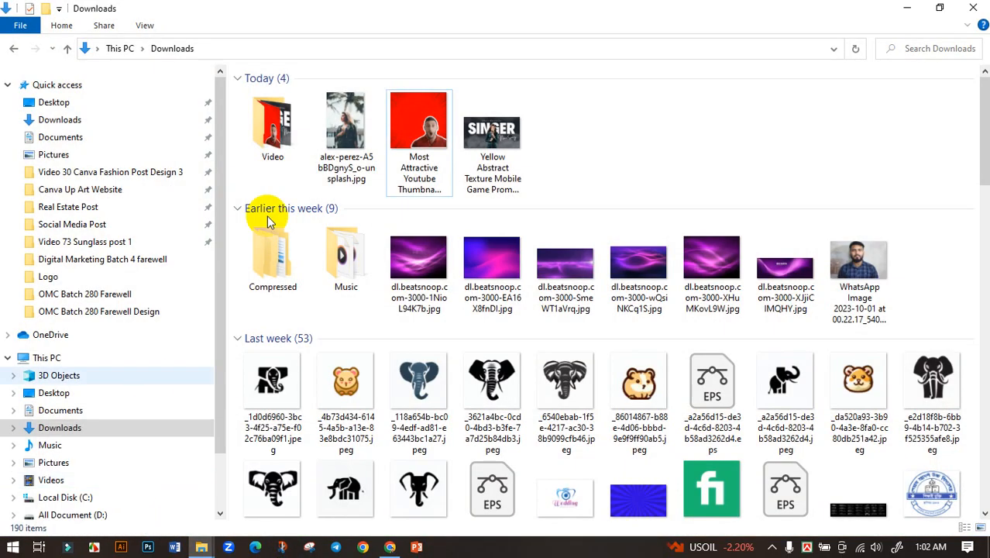
pyautogui.doubleClick(271, 124)
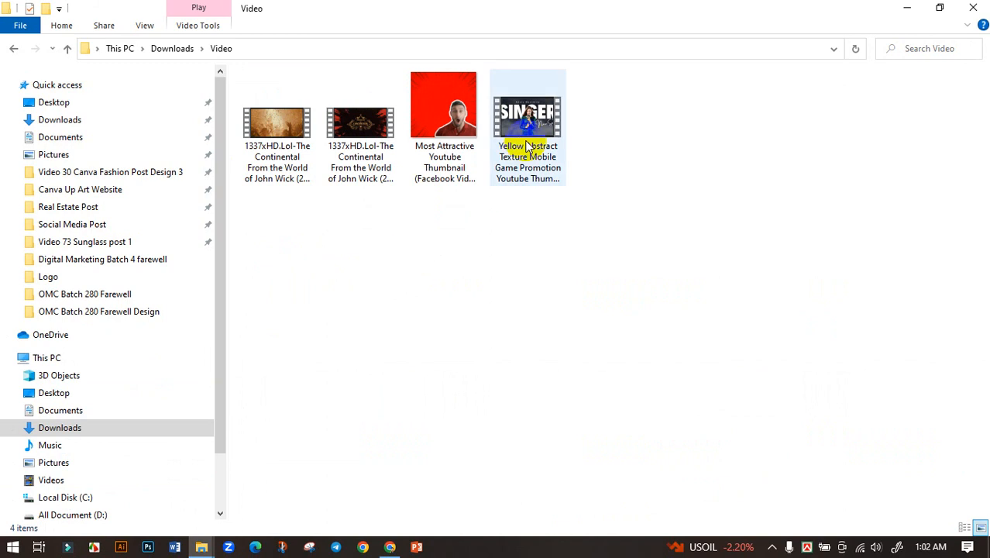
pyautogui.doubleClick(526, 147)
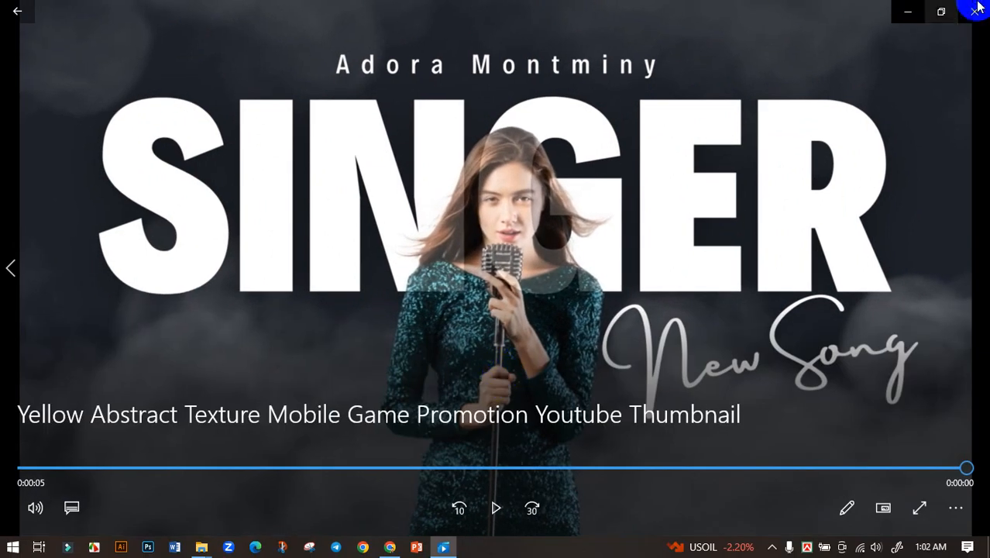
pyautogui.click(975, 10)
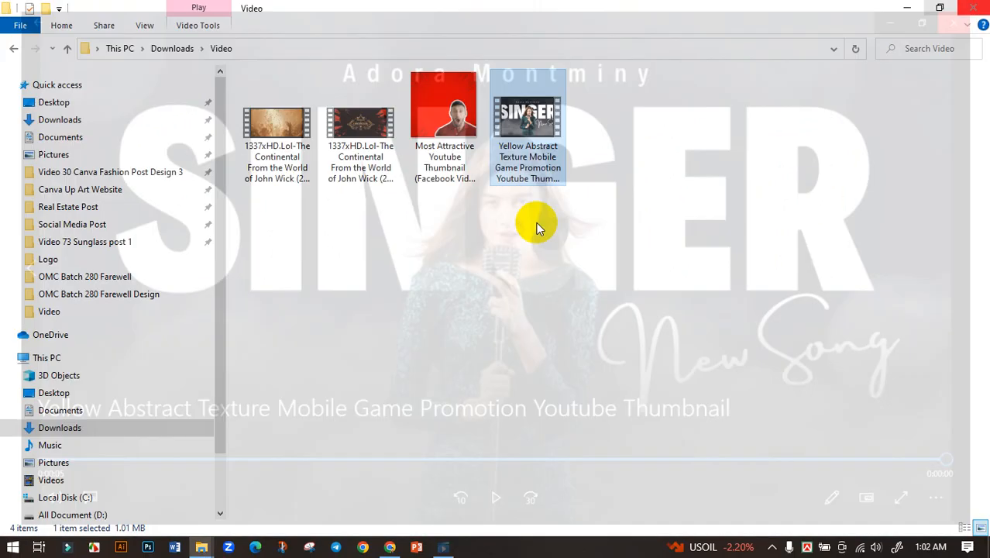
pyautogui.click(391, 548)
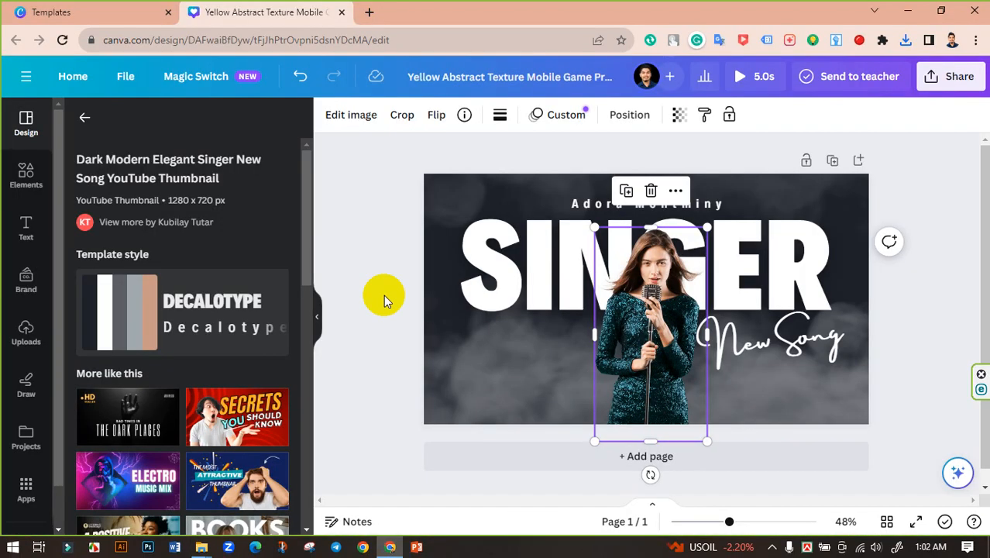
pyautogui.click(372, 249)
pyautogui.click(636, 308)
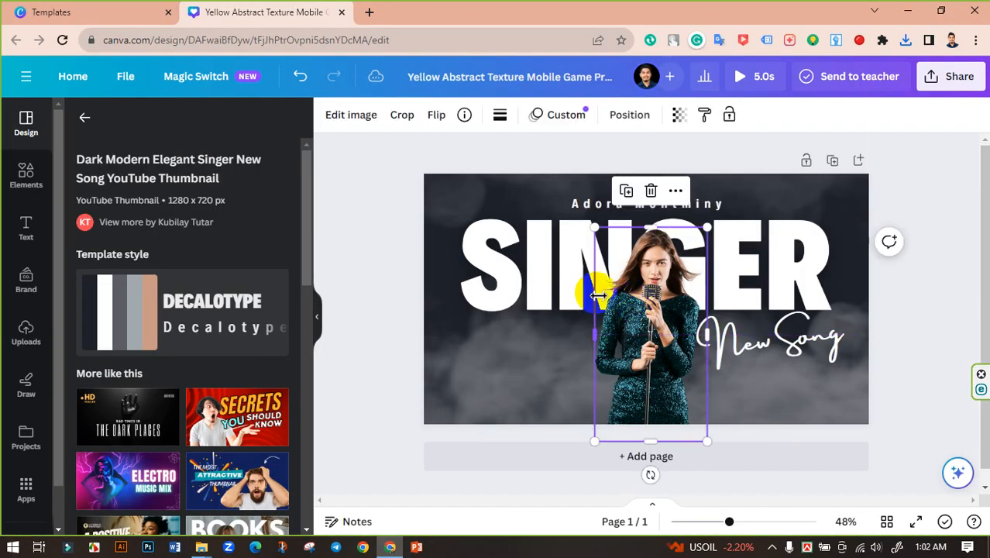
pyautogui.click(566, 120)
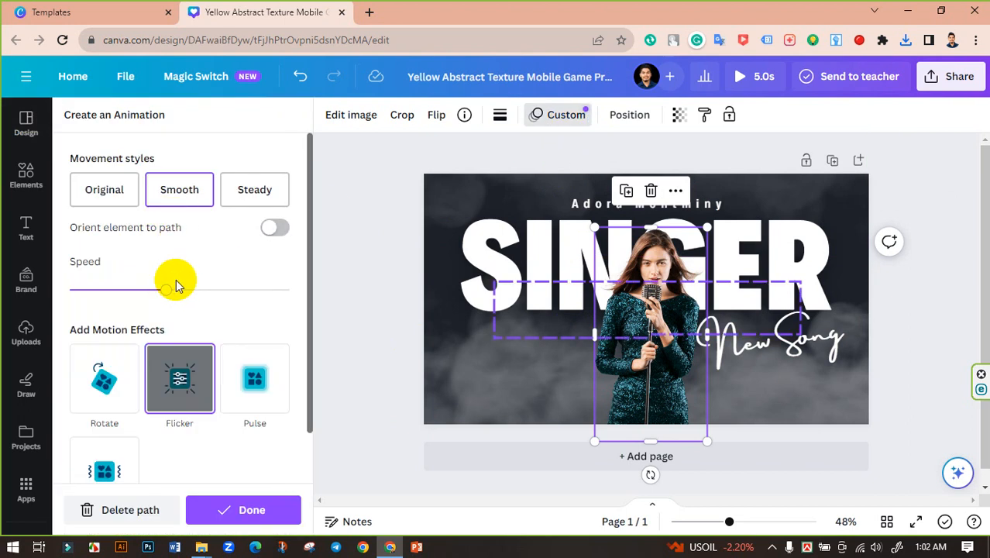
pyautogui.scroll(-1, 227, 319)
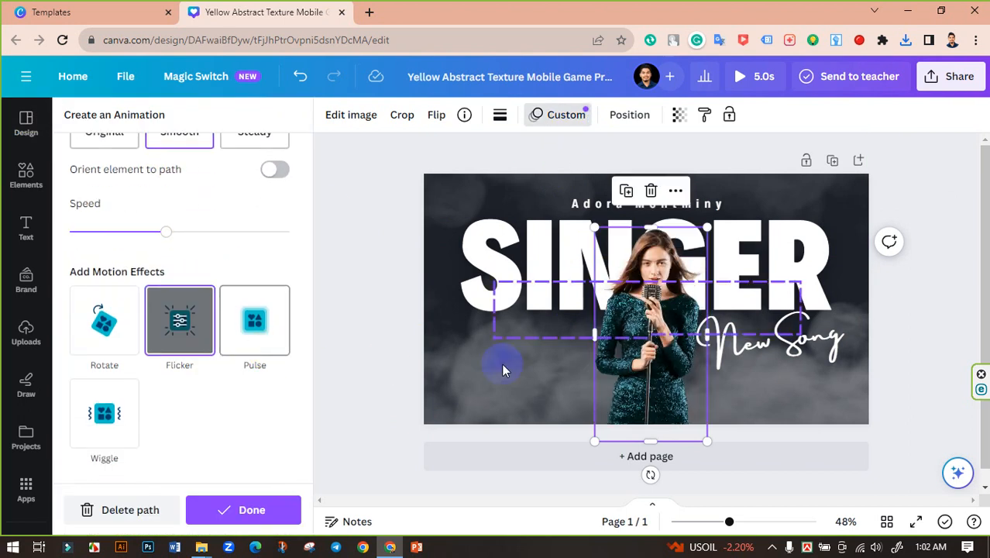
pyautogui.click(358, 252)
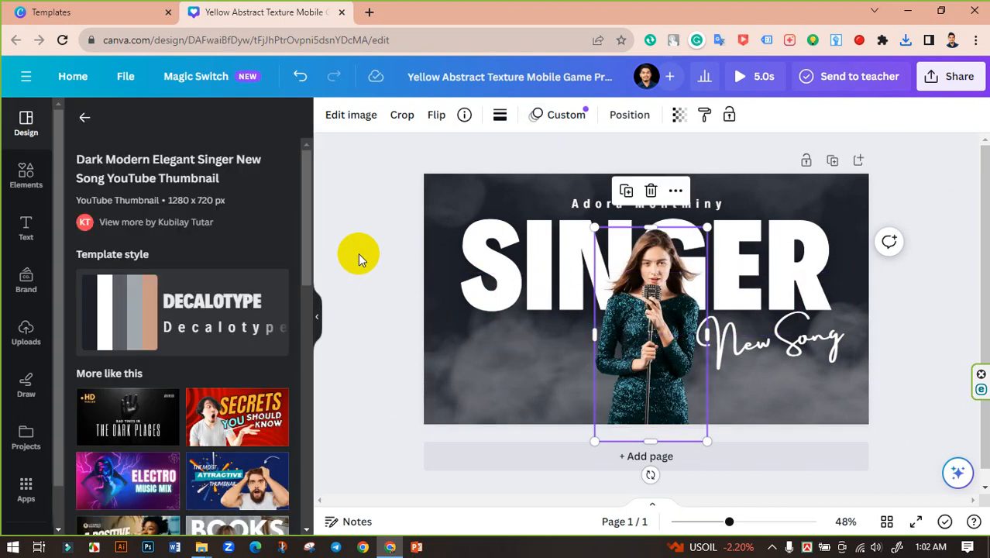